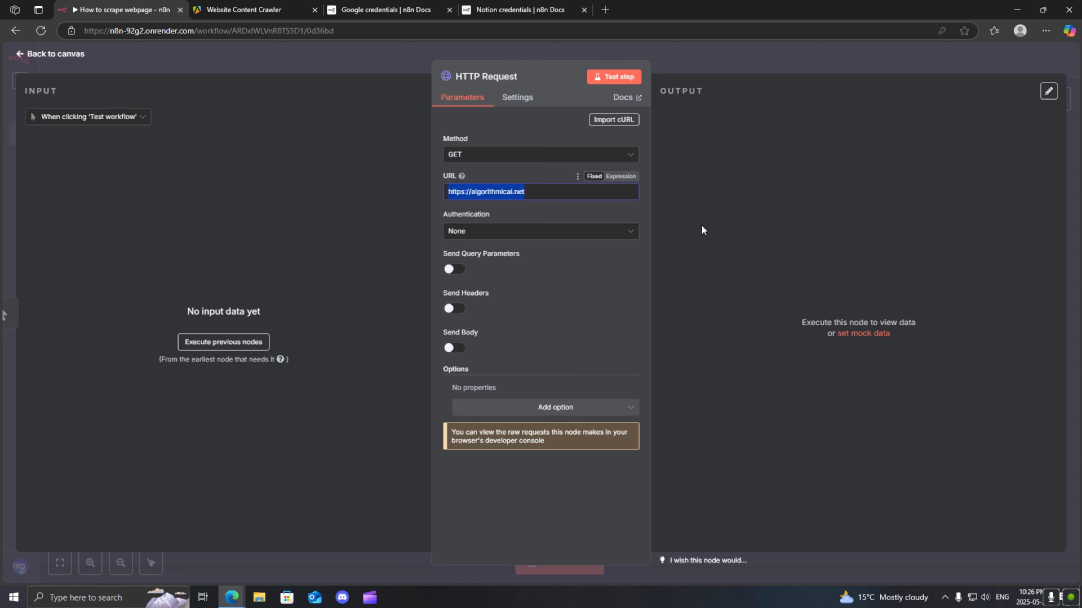
pyautogui.click(724, 162)
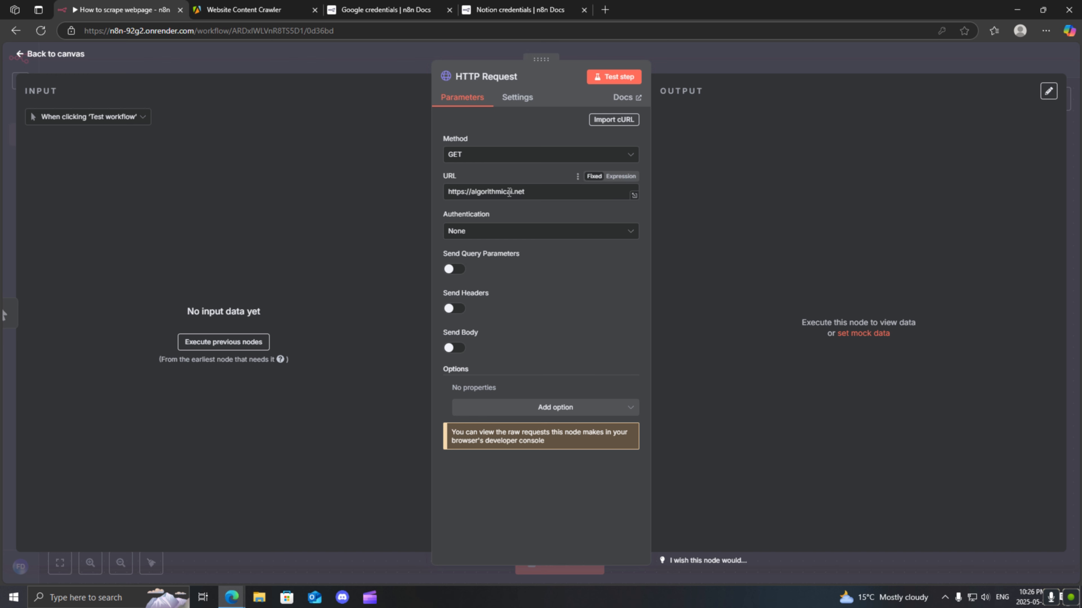
pyautogui.moveTo(525, 192); pyautogui.dragTo(442, 191)
pyautogui.click(700, 162)
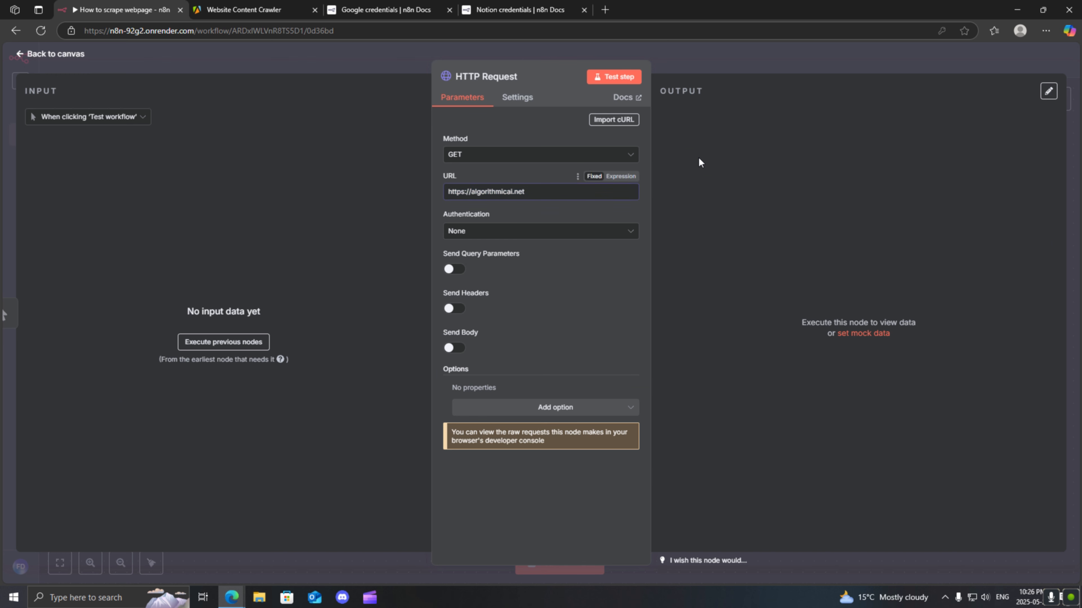
pyautogui.click(616, 77)
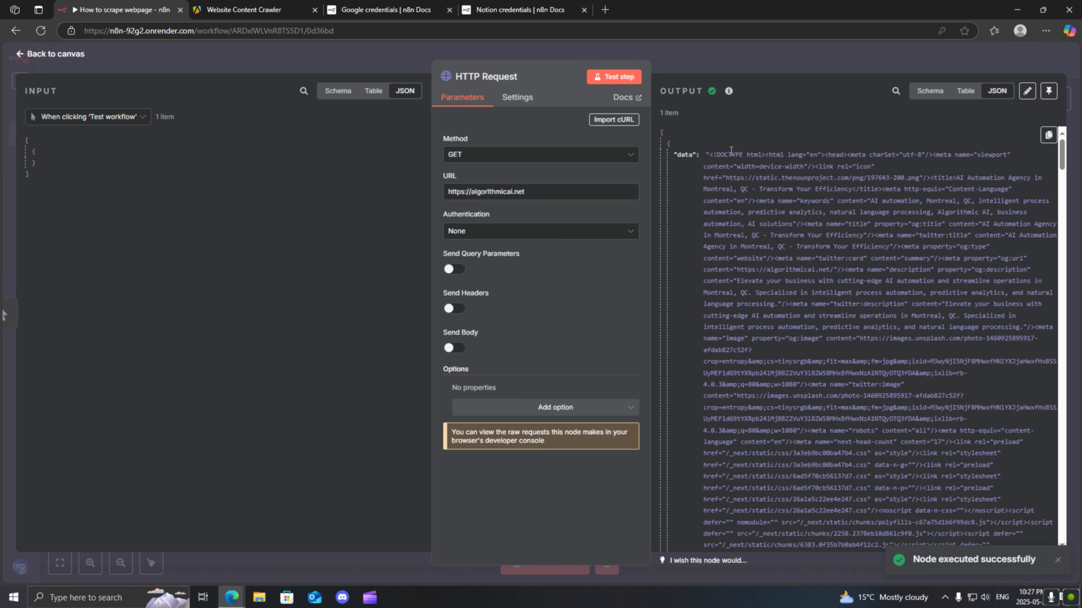
# Look through the raw HTML in the HTTP Request node's output and return to the workflow canvas.
pyautogui.moveTo(704, 154); pyautogui.dragTo(851, 503)
pyautogui.scroll(5, 793, 325)
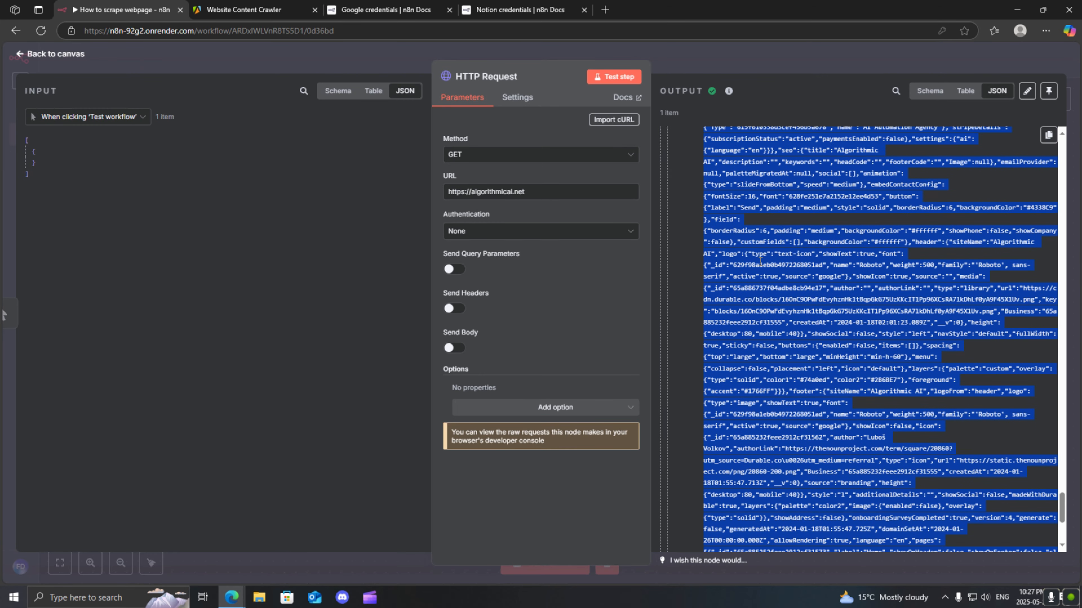
pyautogui.scroll(15, 762, 262)
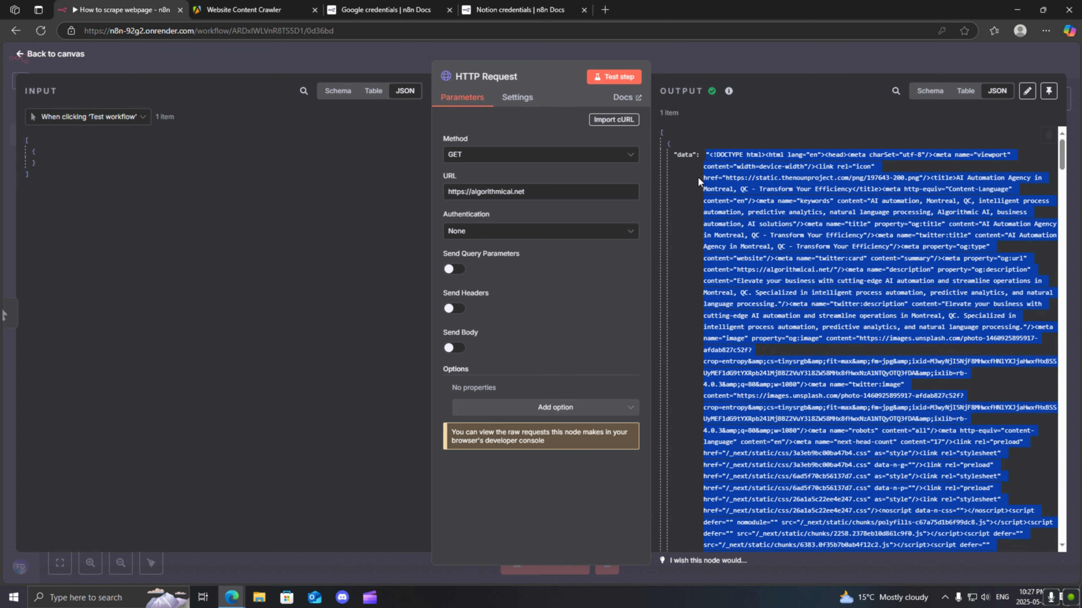
pyautogui.click(759, 185)
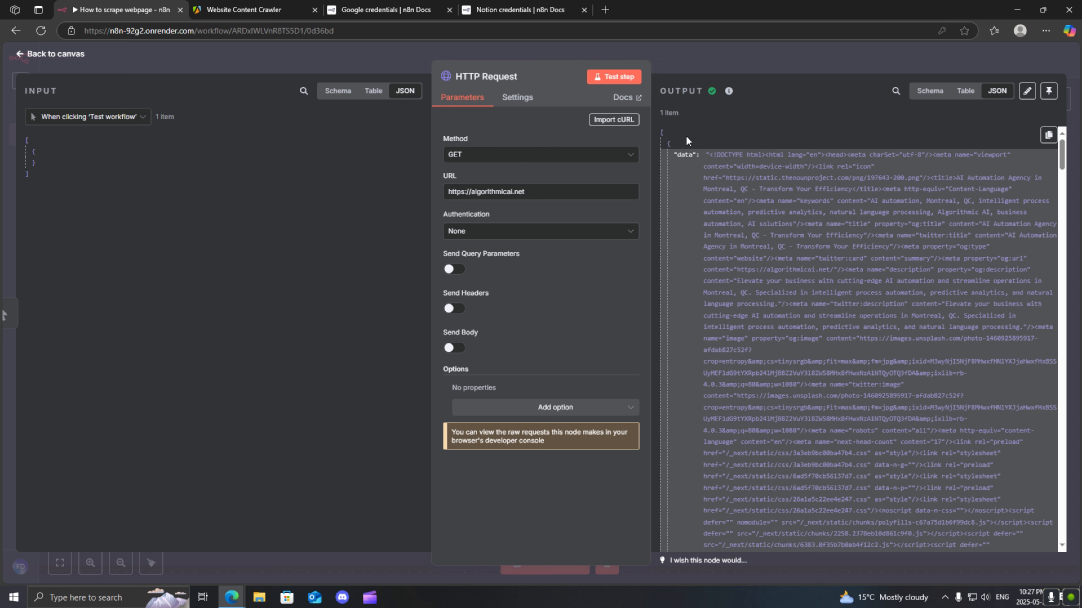
pyautogui.scroll(-4, 1037, 193)
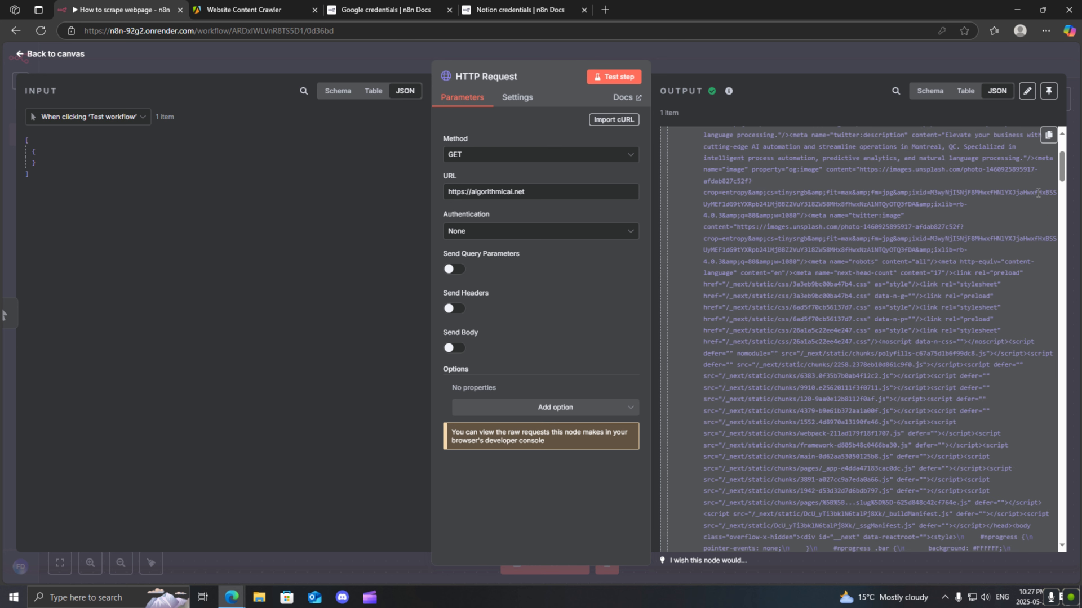
pyautogui.click(681, 55)
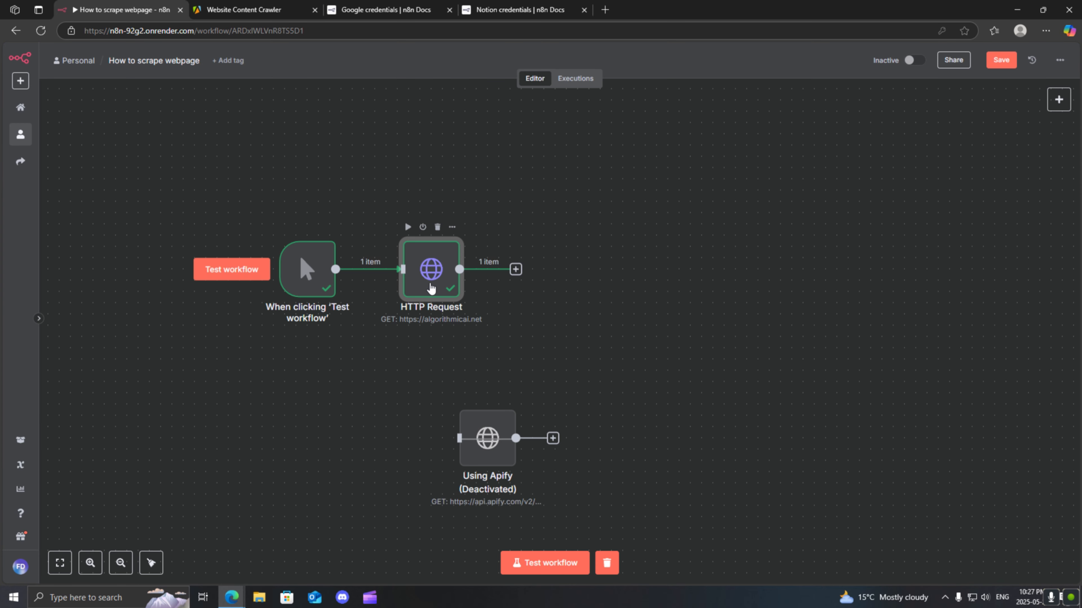
# Add an HTML node with the Extract HTML Content operation after the HTTP Request node.
pyautogui.click(515, 269)
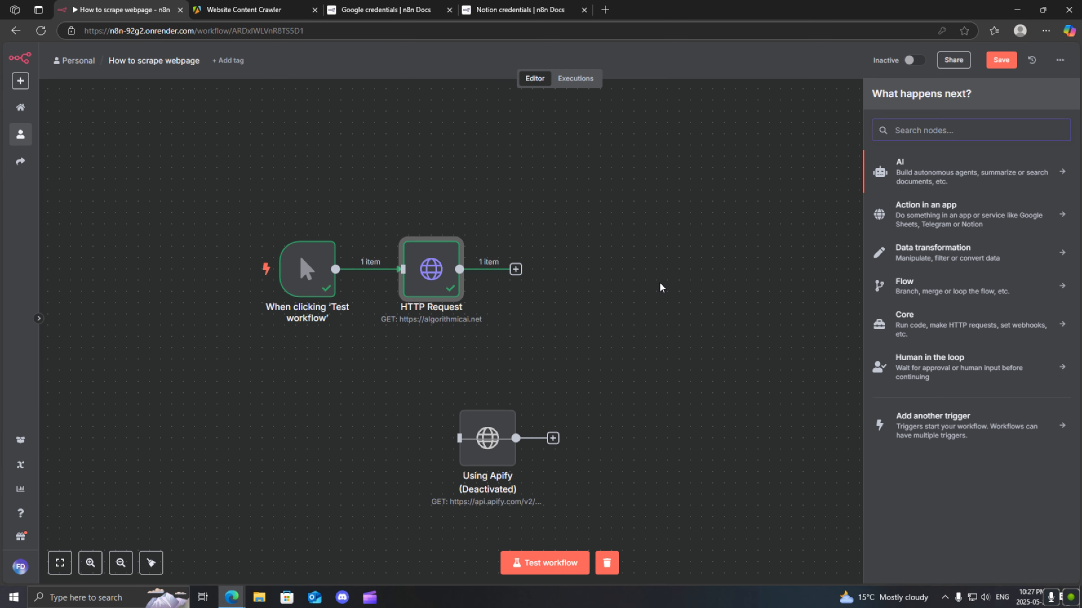
pyautogui.write('html')
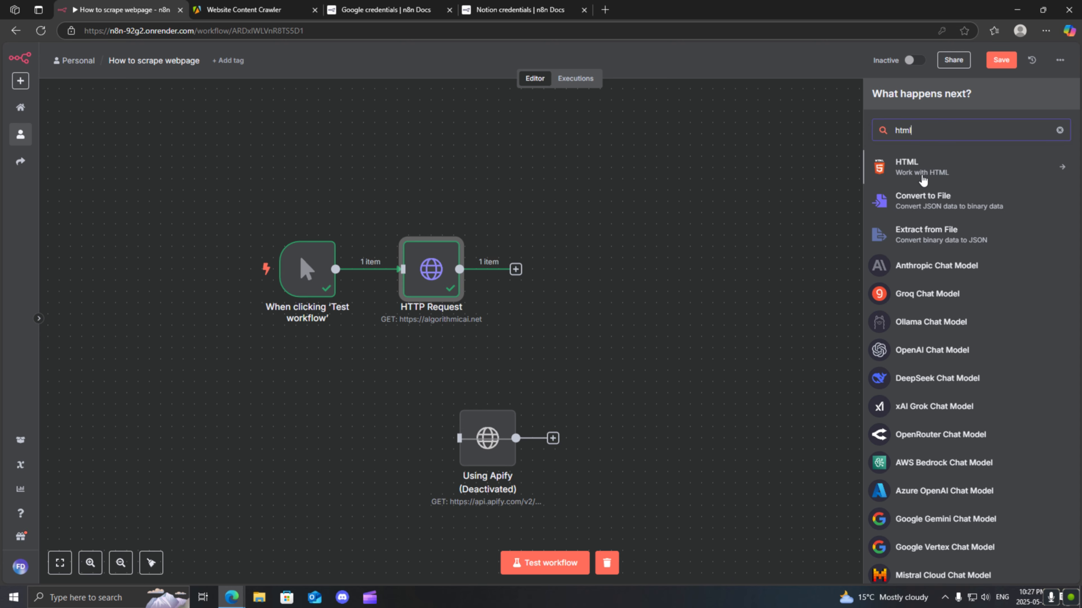
pyautogui.click(923, 182)
pyautogui.click(908, 211)
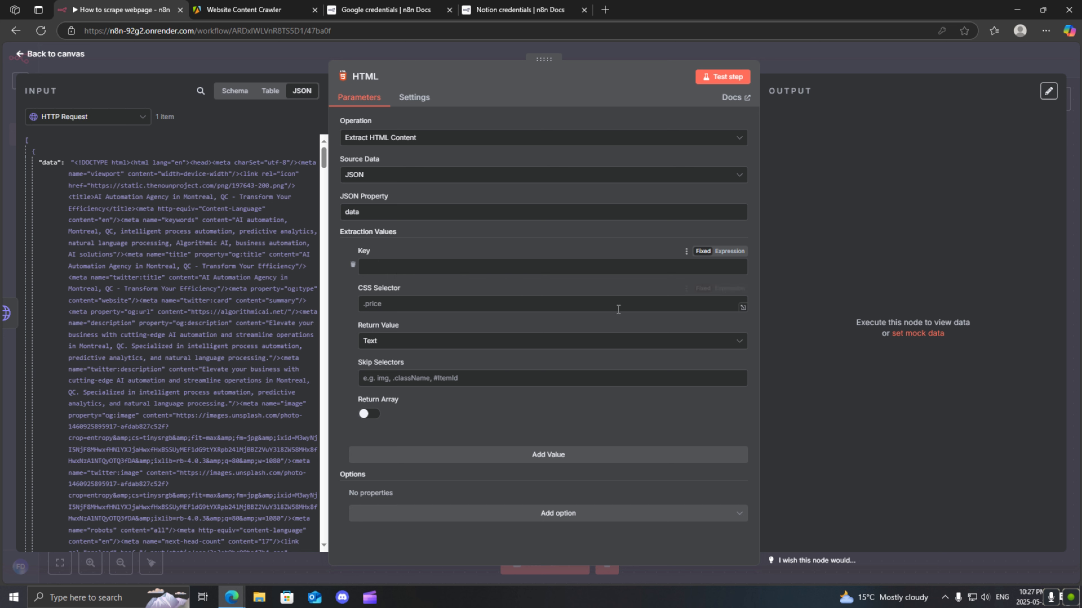
# Set the extraction key to Text and the CSS selector to h1, and test the HTML node.
pyautogui.click(400, 268)
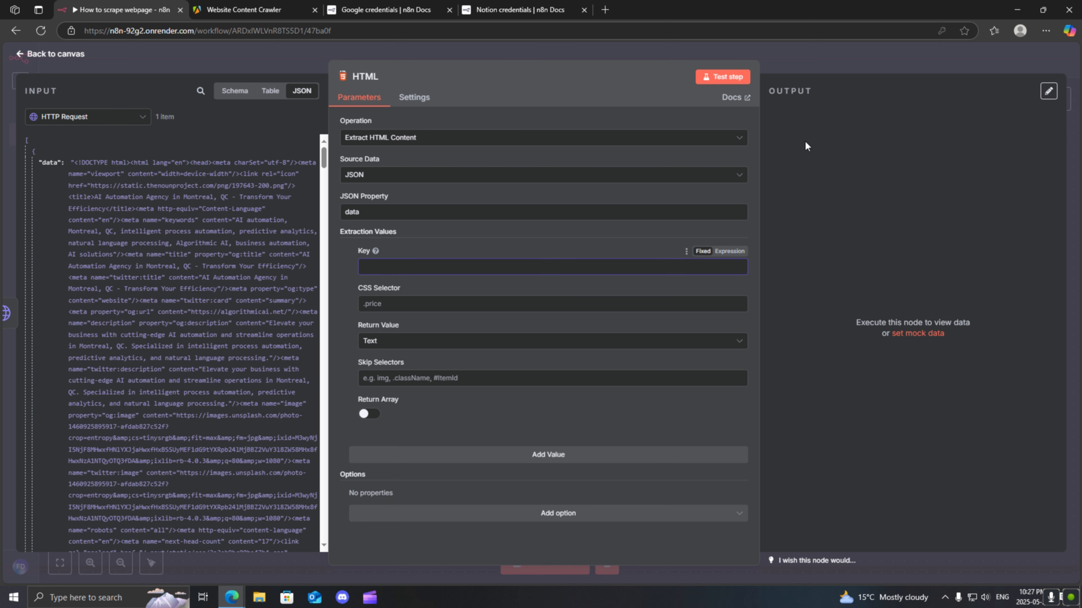
pyautogui.write('Text')
pyautogui.click(396, 304)
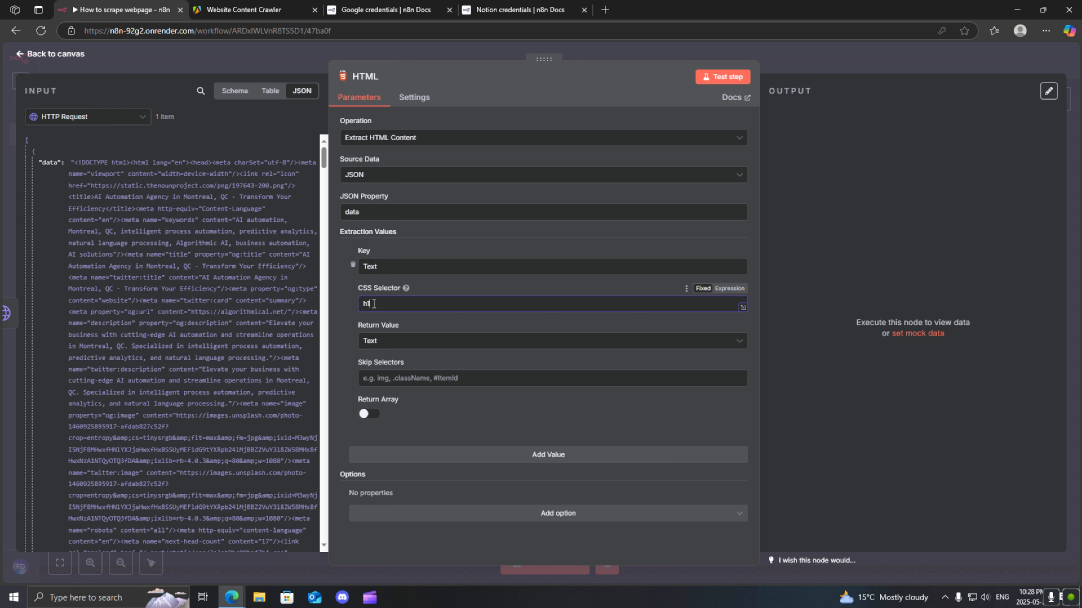
pyautogui.click(723, 77)
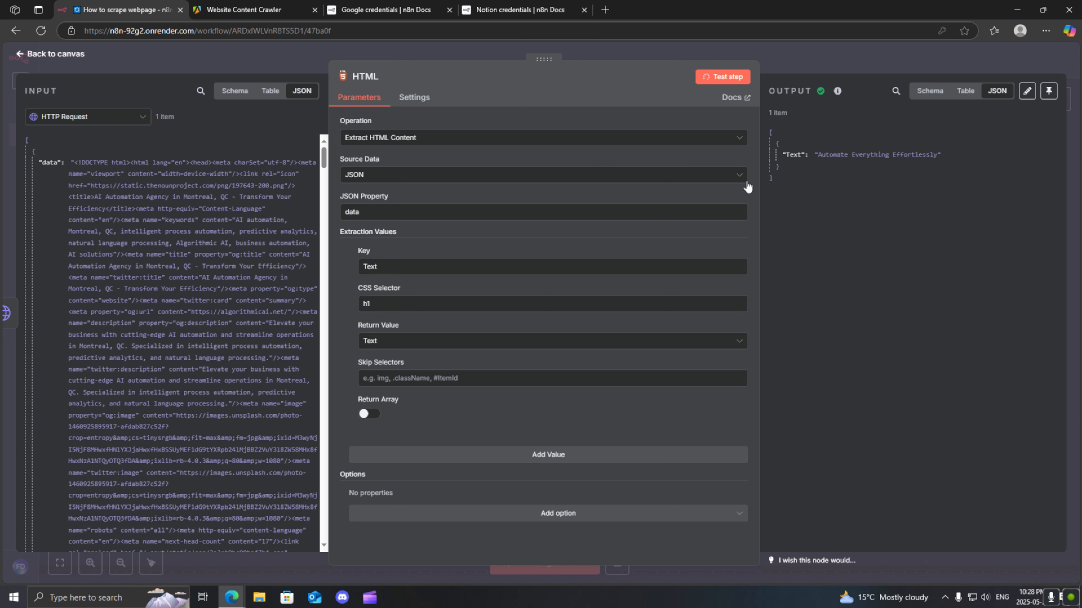
pyautogui.moveTo(818, 149); pyautogui.dragTo(943, 157)
pyautogui.click(912, 160)
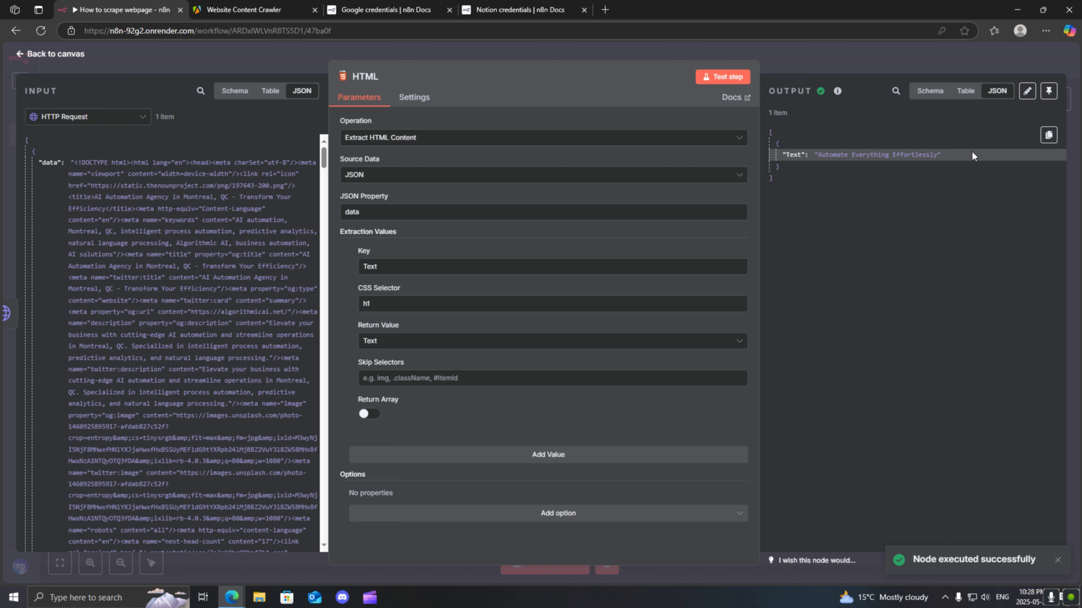
pyautogui.moveTo(944, 156); pyautogui.dragTo(782, 155)
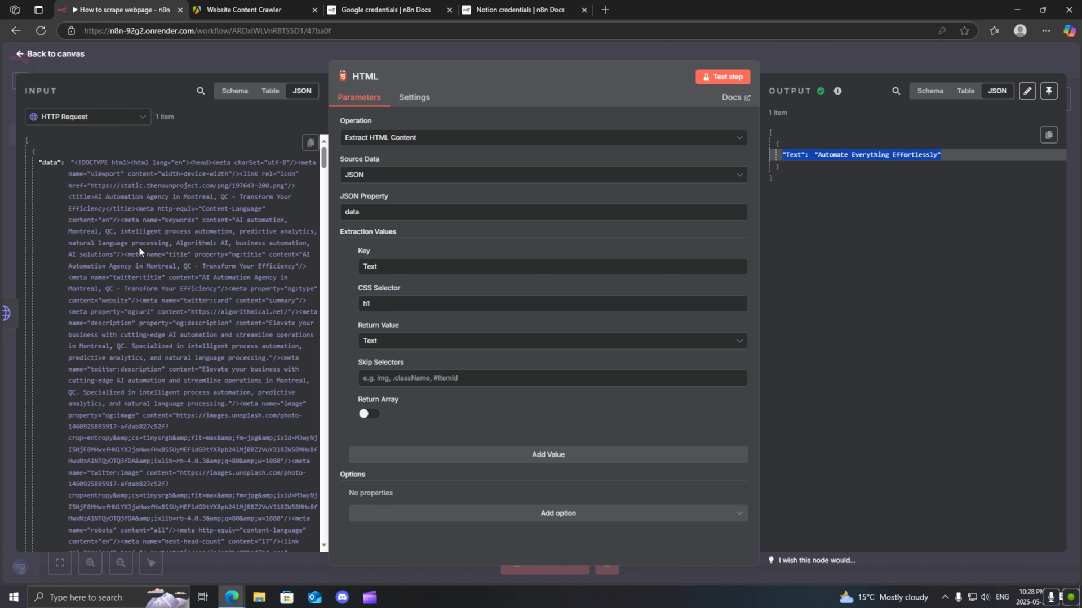
# Set the CSS selector to body, test the HTML node again and review the extracted text.
pyautogui.moveTo(372, 303); pyautogui.dragTo(350, 305)
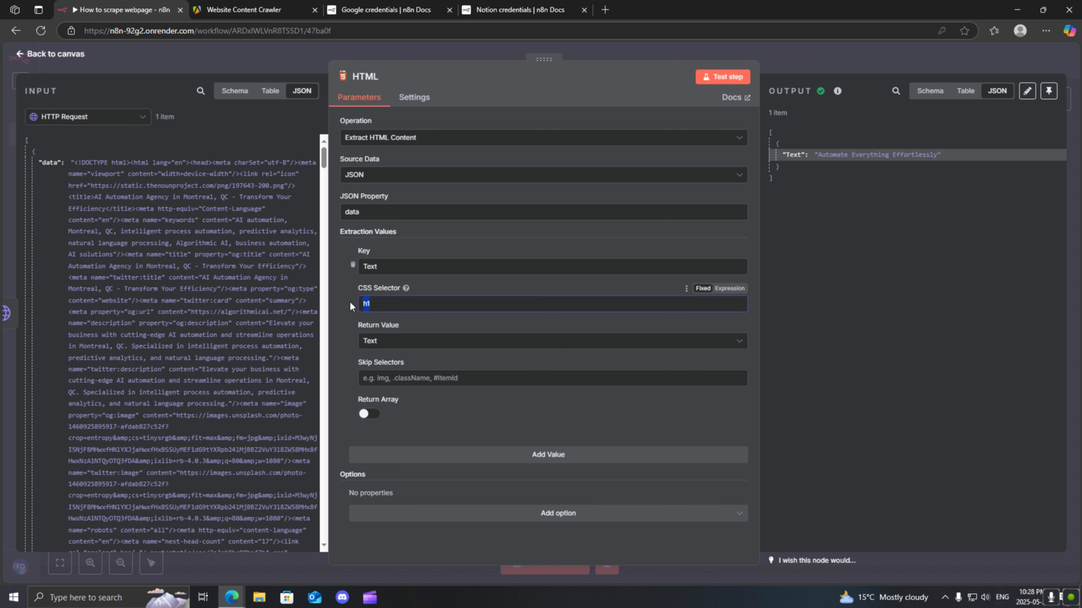
pyautogui.write('body')
pyautogui.click(706, 81)
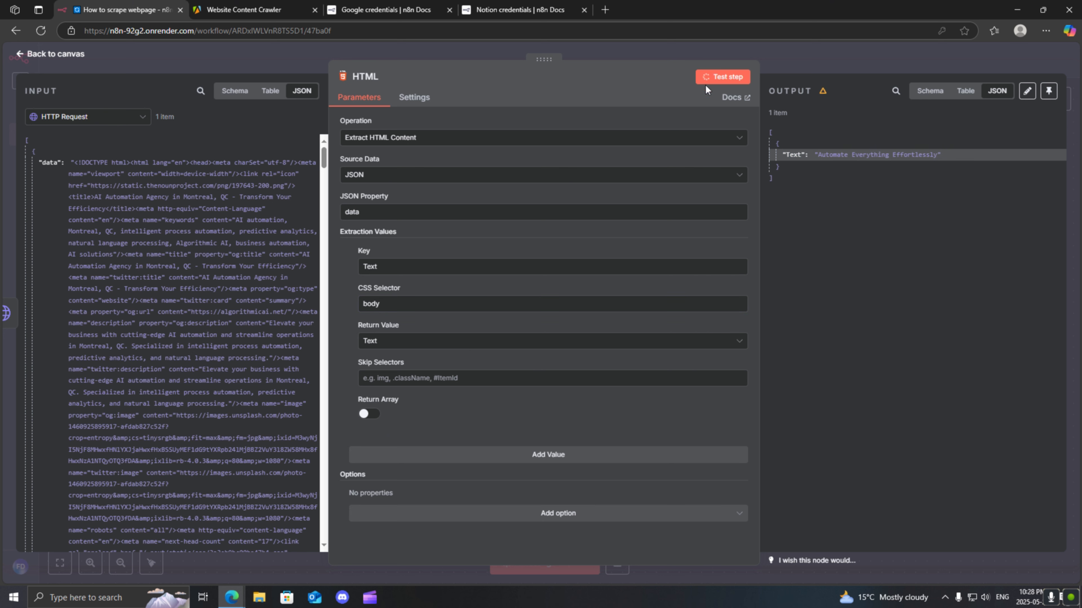
pyautogui.scroll(-3, 879, 188)
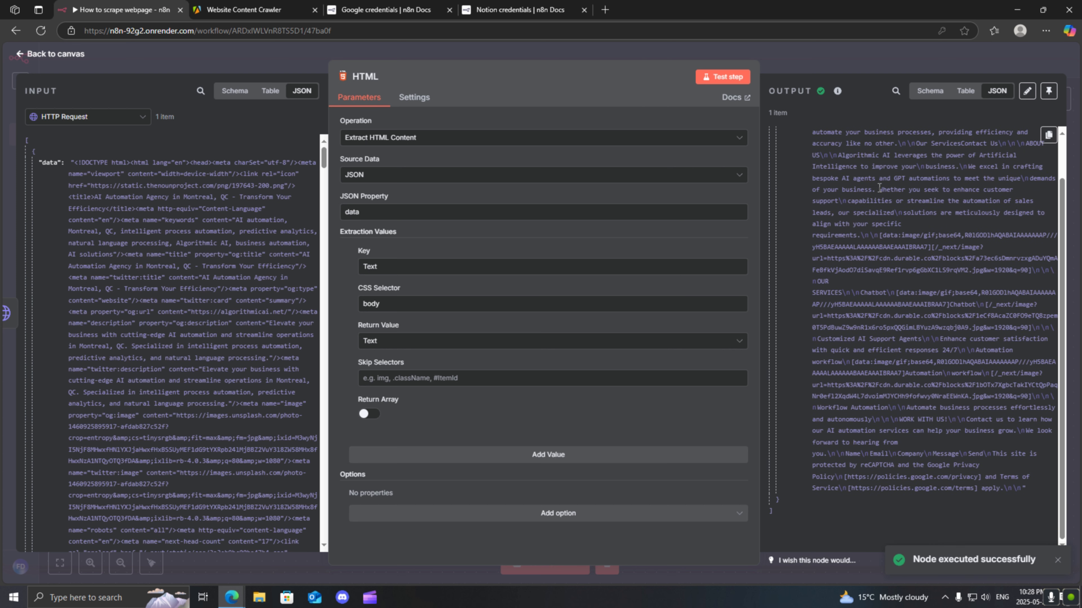
pyautogui.scroll(2, 935, 349)
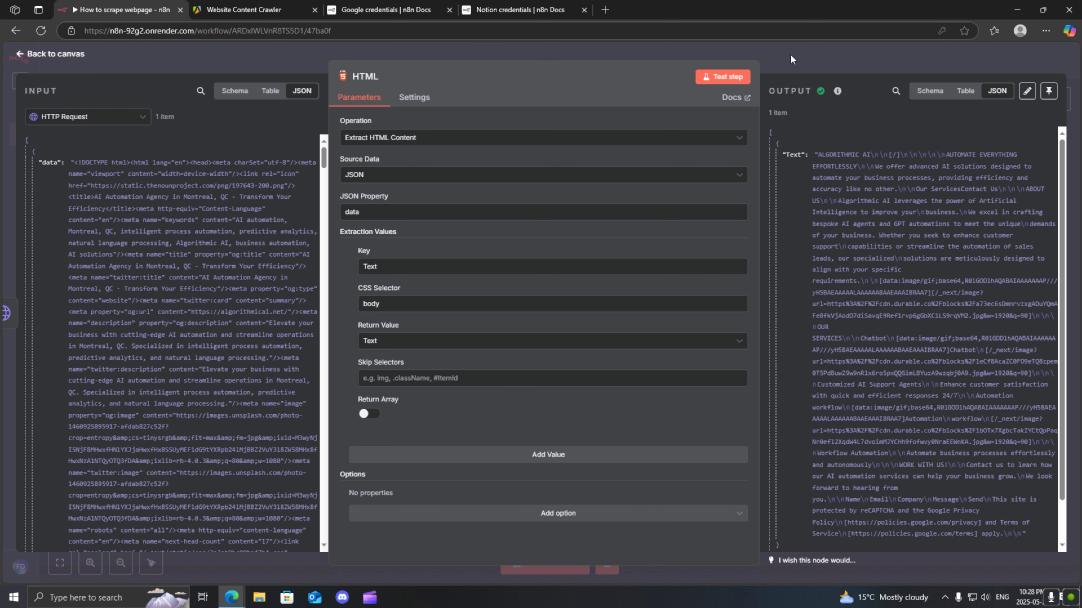
pyautogui.click(779, 53)
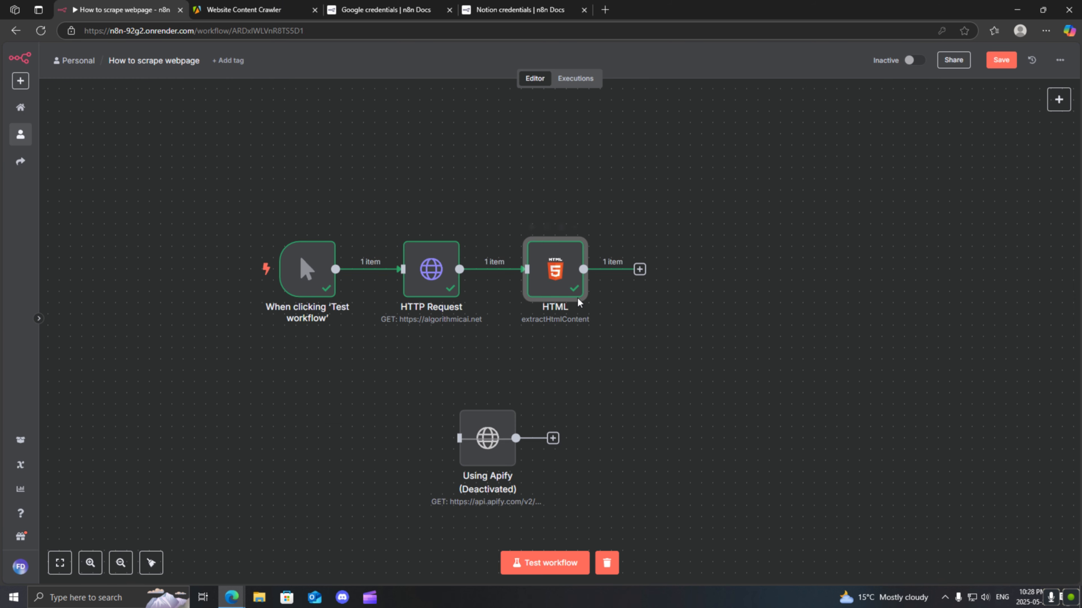
# Delete the HTTP Request and HTML nodes from the workflow.
pyautogui.moveTo(557, 259)
pyautogui.mouseDown()
pyautogui.moveTo(569, 282)
pyautogui.moveTo(580, 272)
pyautogui.moveTo(566, 273)
pyautogui.moveTo(587, 284)
pyautogui.moveTo(567, 241)
pyautogui.moveTo(558, 256)
pyautogui.mouseUp()
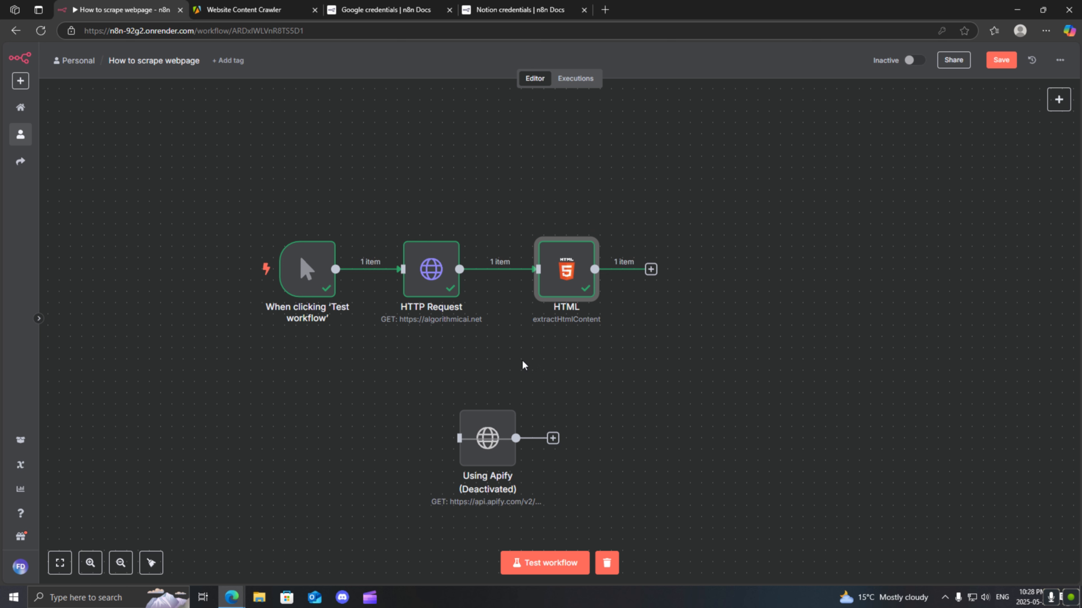
pyautogui.moveTo(389, 185); pyautogui.dragTo(631, 367)
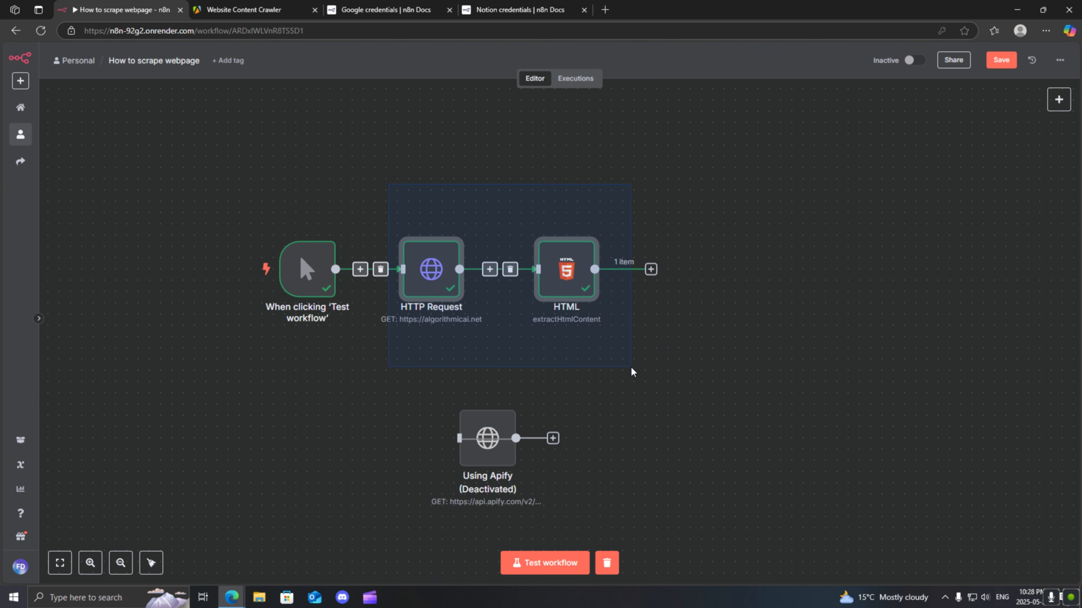
pyautogui.press('Delete')
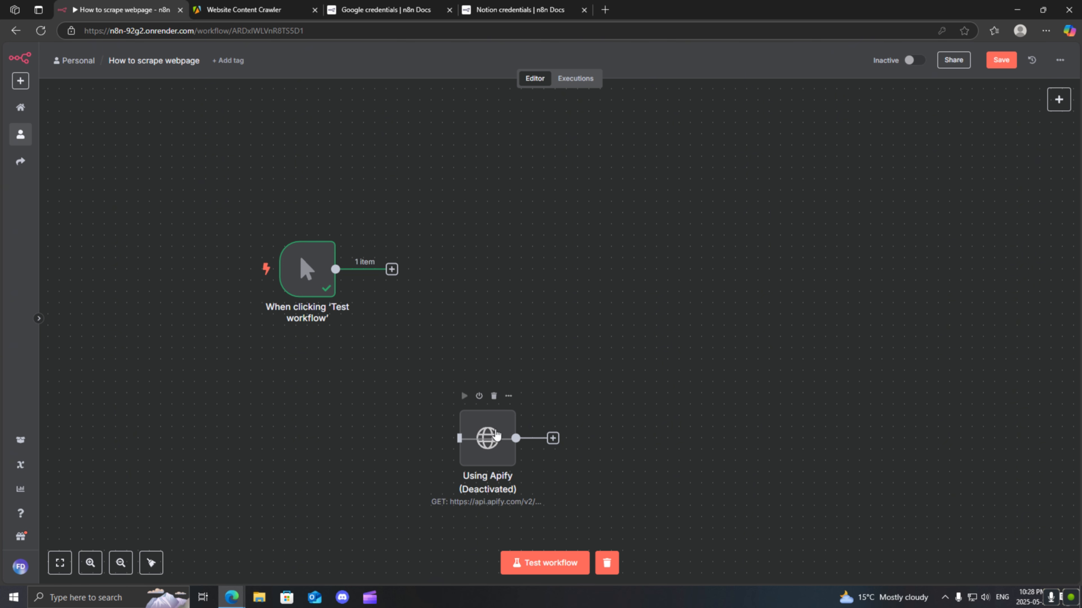
# Connect the Using Apify node to the manual trigger and activate it.
pyautogui.moveTo(463, 449); pyautogui.dragTo(446, 316)
pyautogui.press('d')
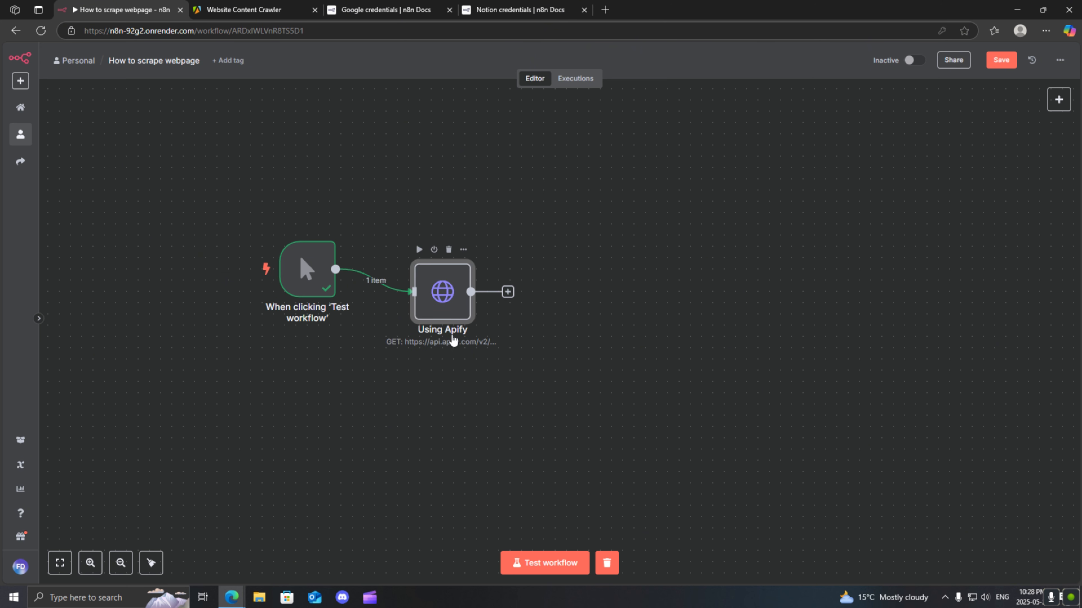
# Open the Using Apify node, switch to Apify and find the Website Content Crawler endpoint "Run Actor synchronously and get dataset items".
pyautogui.doubleClick(443, 298)
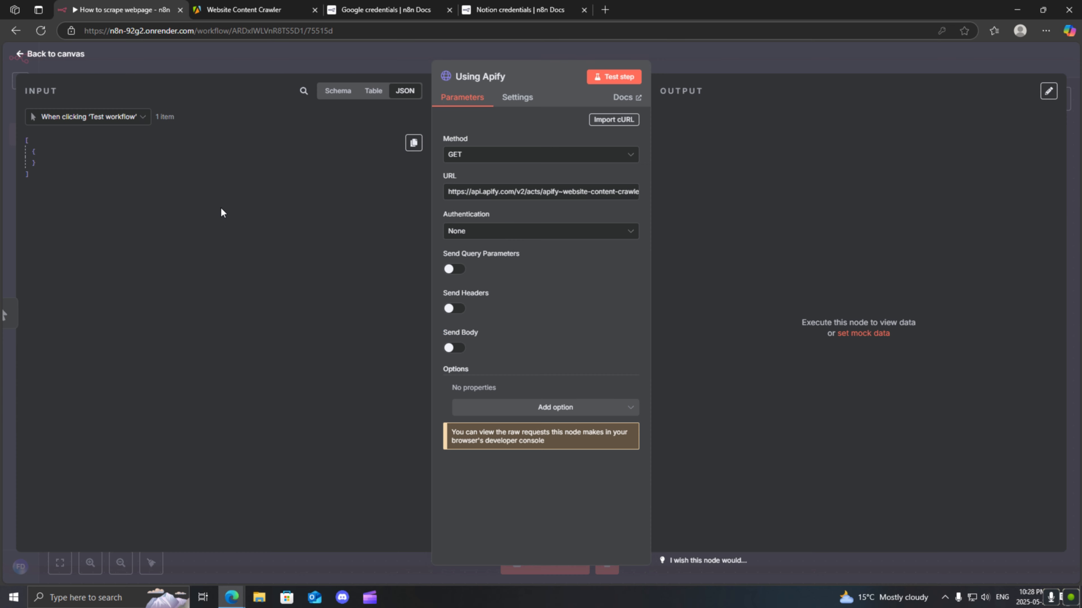
pyautogui.click(249, 6)
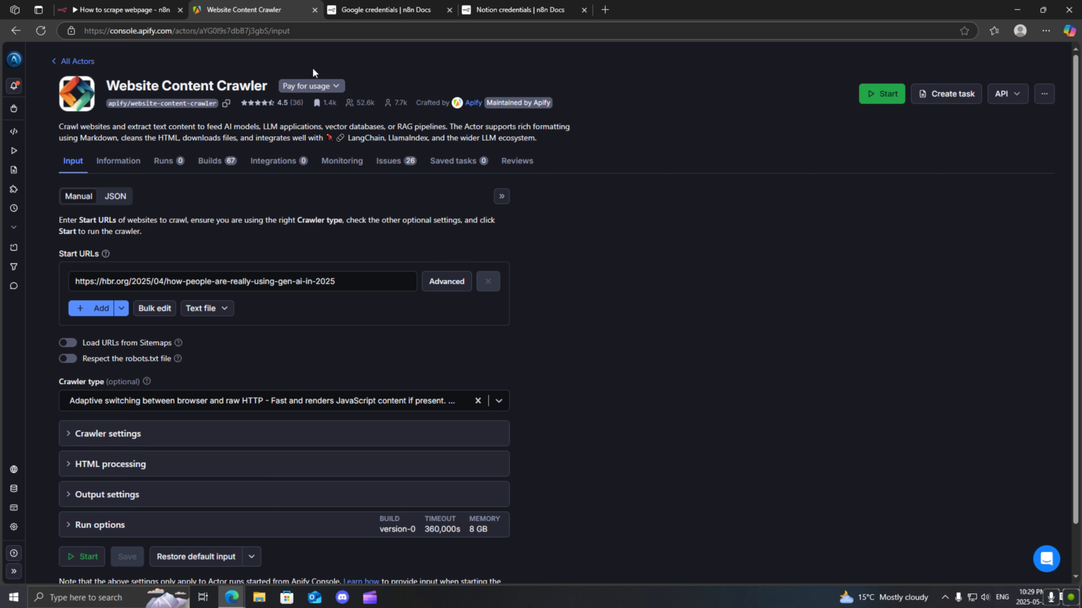
pyautogui.click(1009, 105)
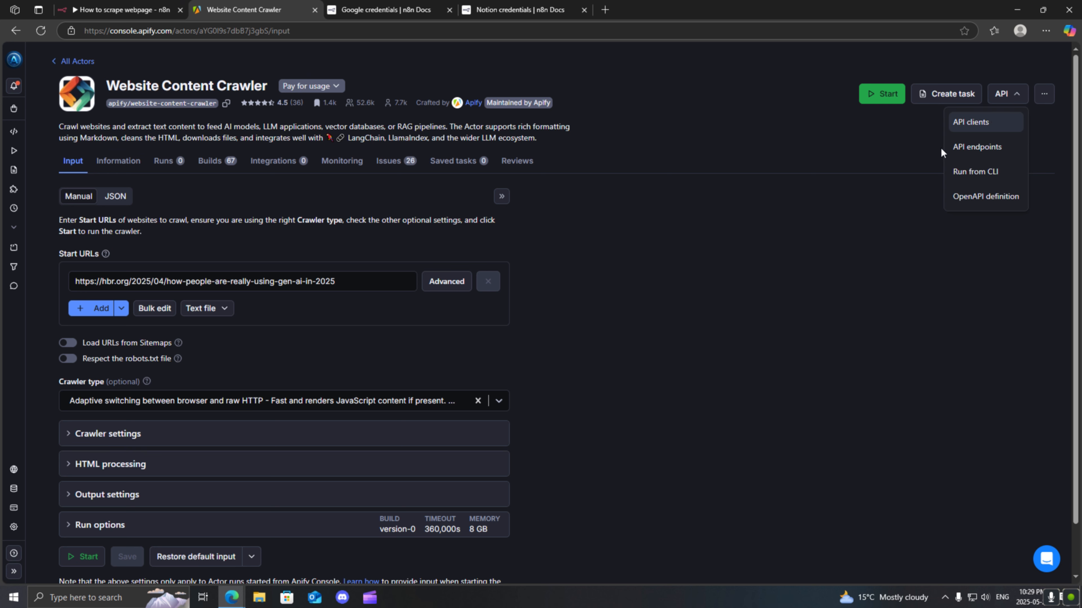
pyautogui.click(977, 149)
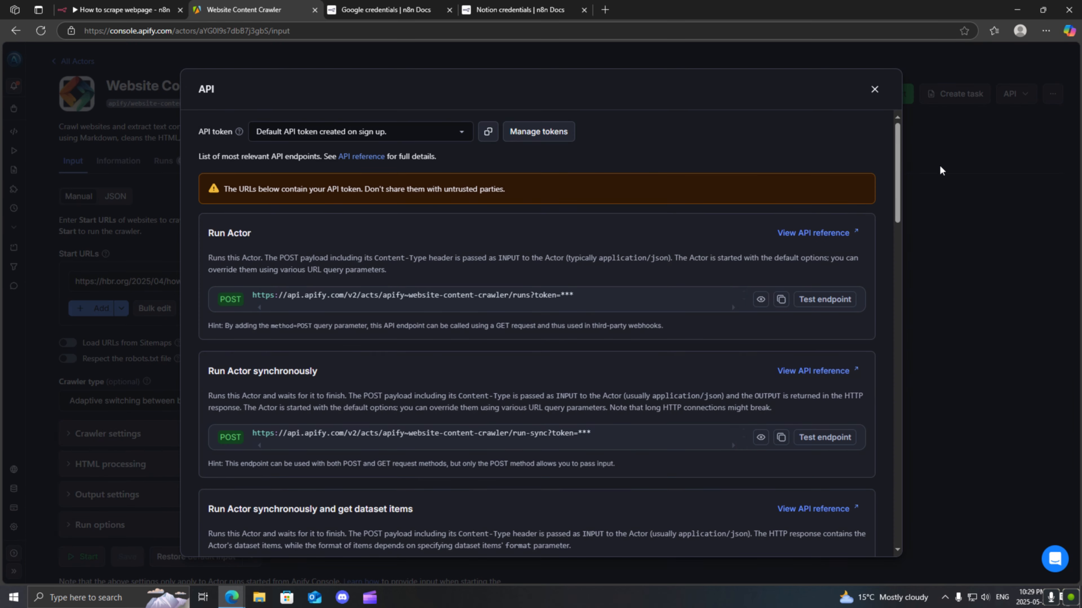
pyautogui.scroll(-3, 615, 295)
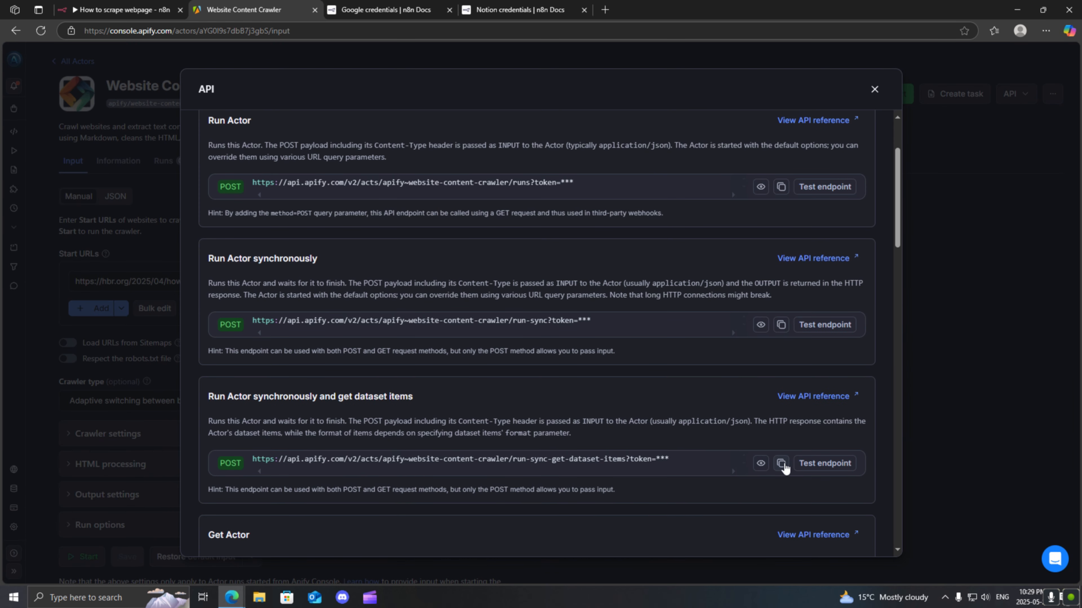
pyautogui.moveTo(219, 395); pyautogui.dragTo(394, 406)
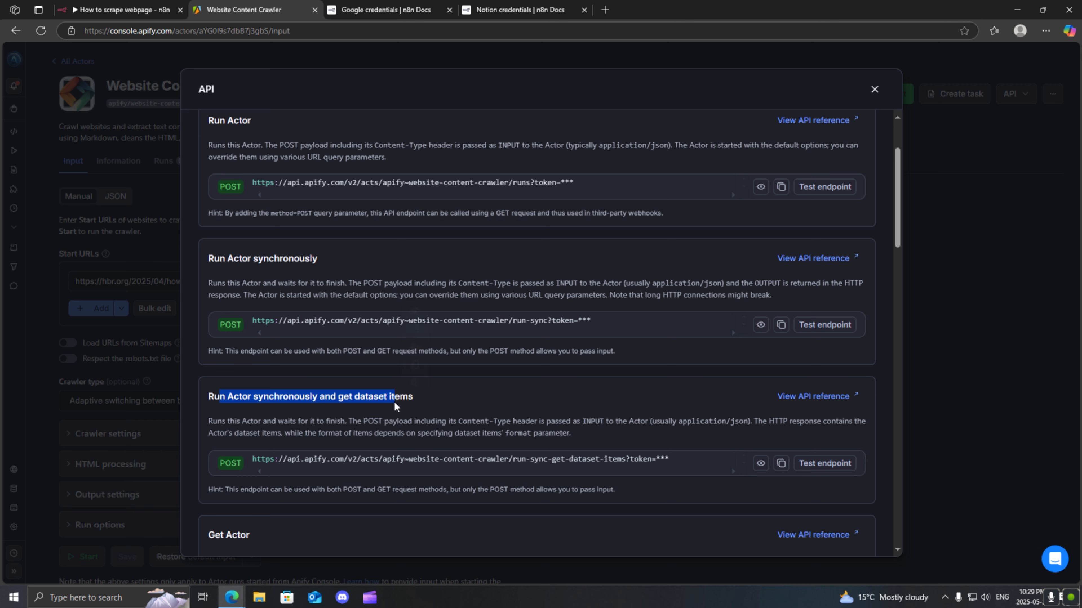
# Compare the URL in n8n's Using Apify node with the crawler endpoint listed in the Apify console.
pyautogui.click(130, 9)
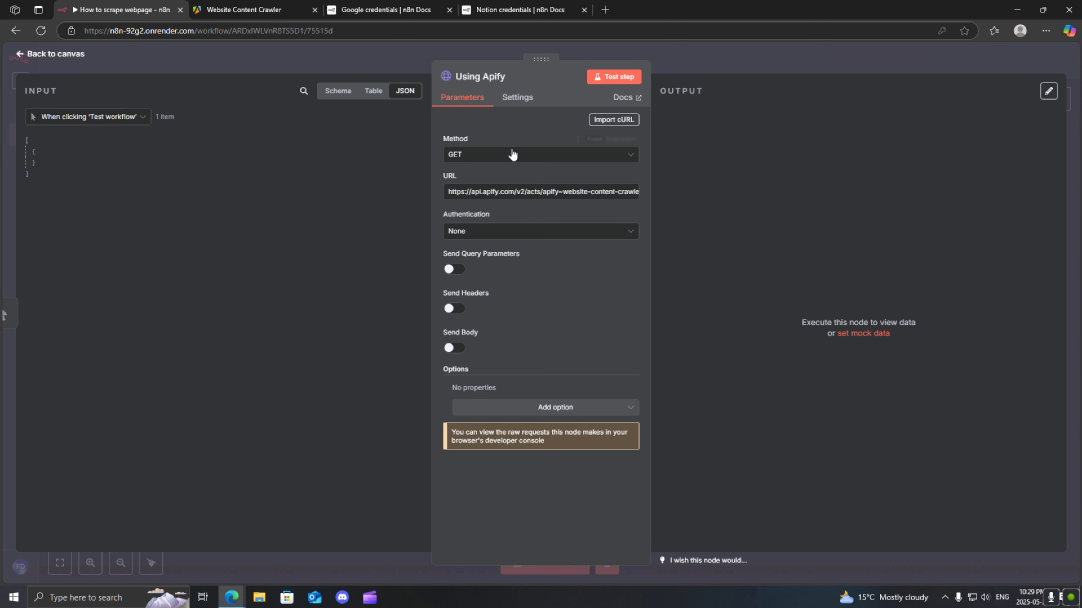
pyautogui.click(465, 191)
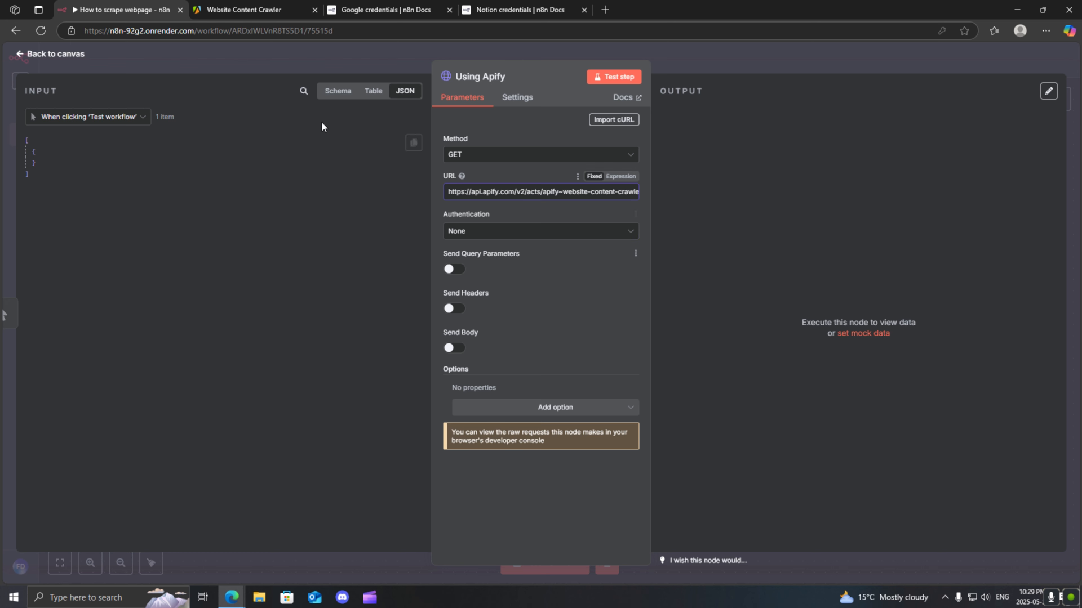
pyautogui.click(231, 10)
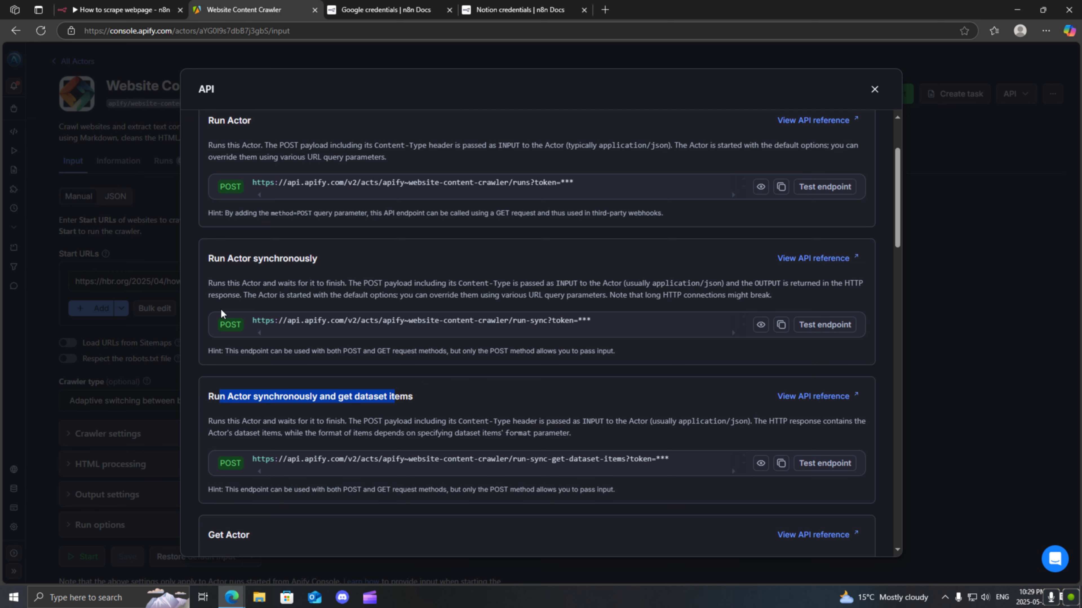
pyautogui.click(164, 8)
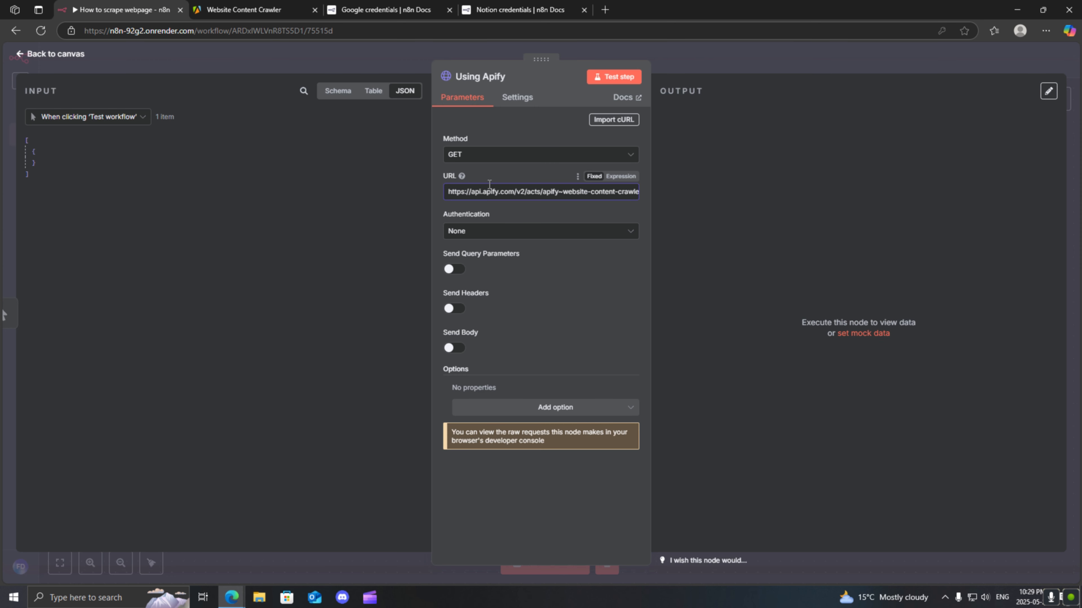
# Set the Using Apify node's request method to POST and enable sending a body.
pyautogui.click(471, 155)
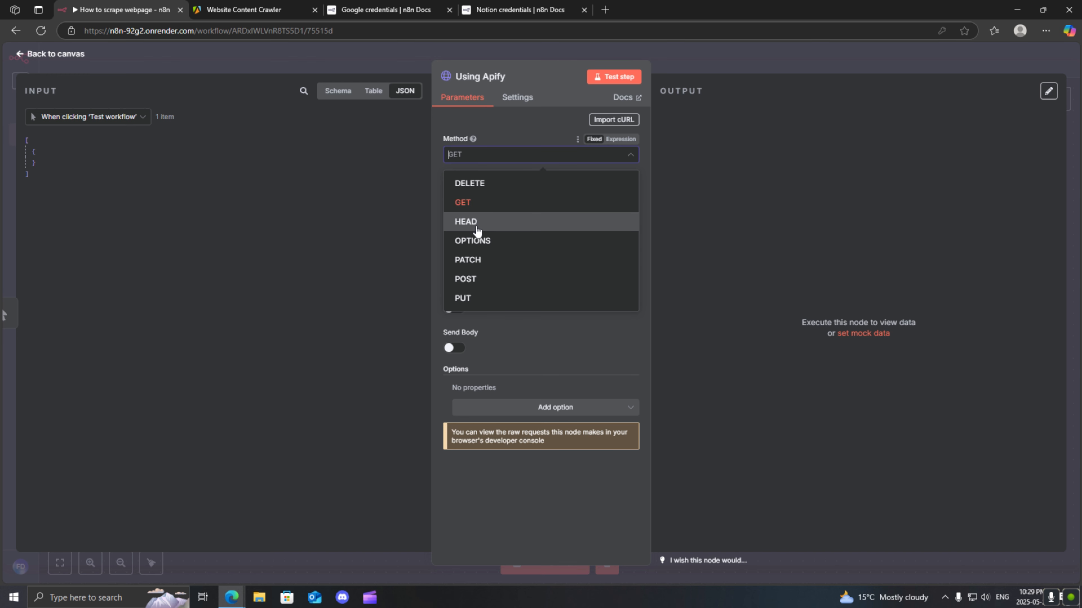
pyautogui.click(471, 280)
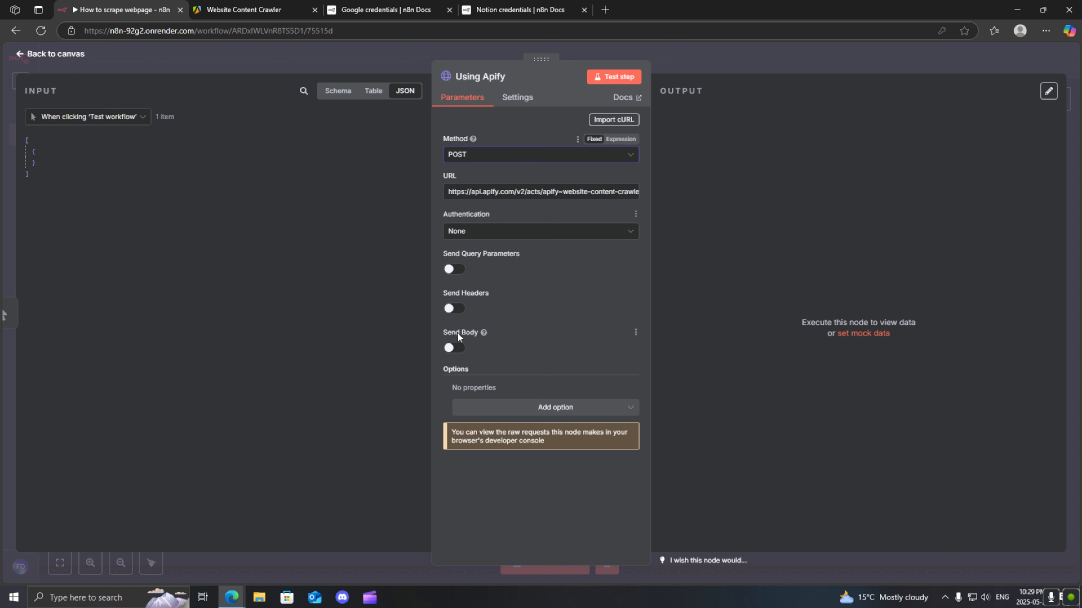
pyautogui.click(454, 348)
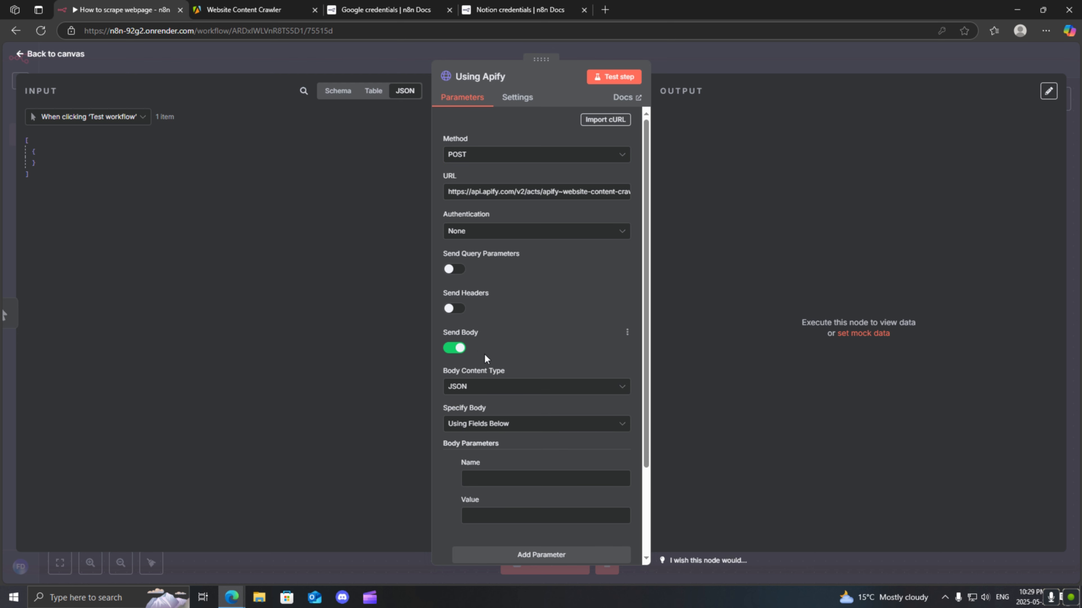
# Switch to Apify, show the Website Content Crawler input as JSON and copy all of it.
pyautogui.click(220, 12)
pyautogui.click(320, 64)
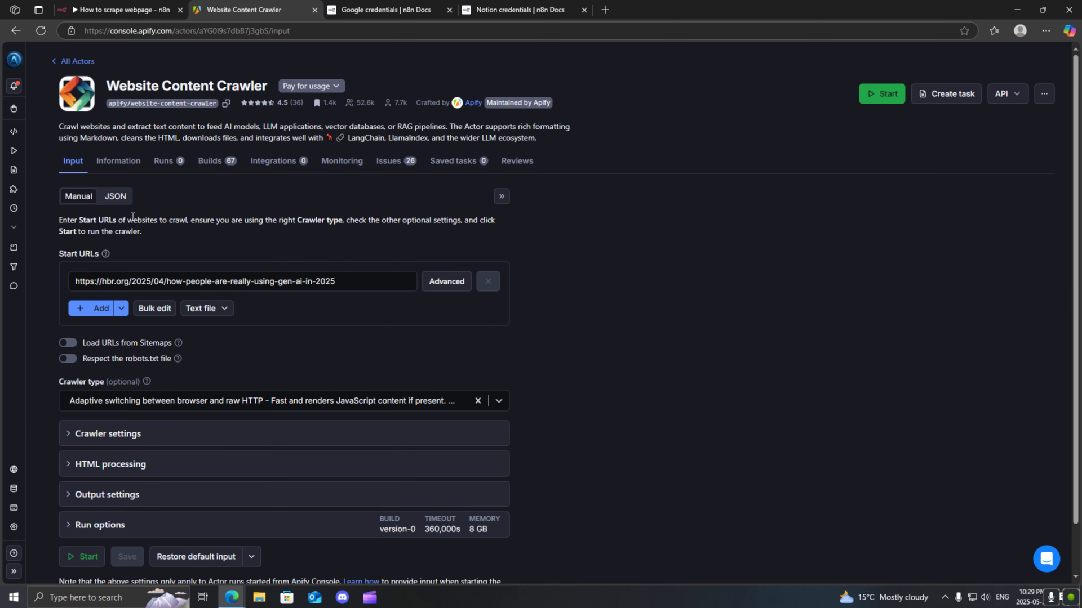
pyautogui.click(117, 205)
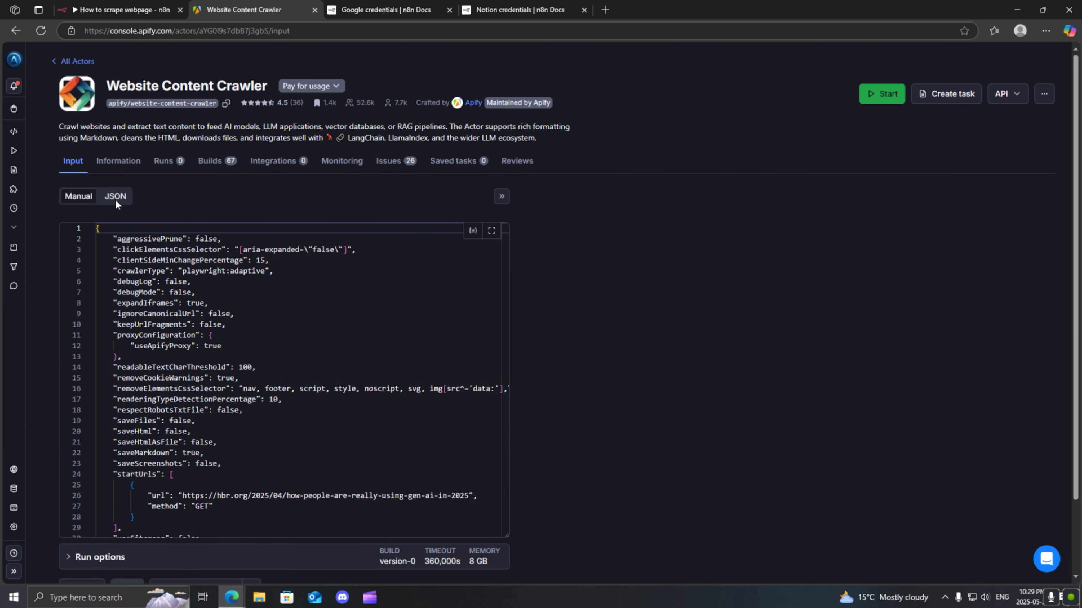
pyautogui.click(178, 292)
pyautogui.hotkey('ctrl', 'a')
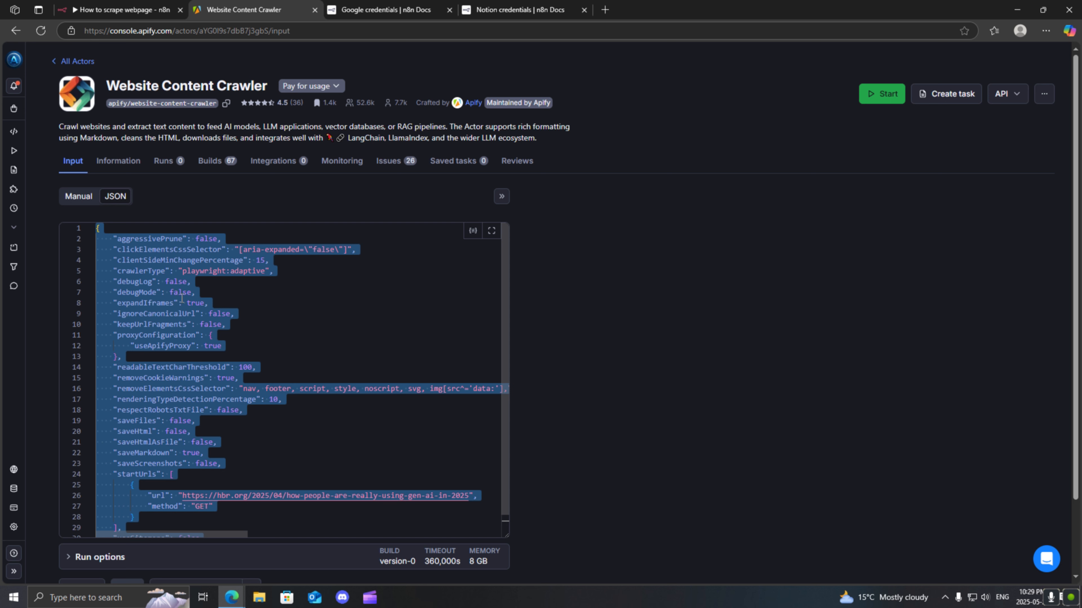
# Back in n8n, specify the Using Apify node's body using JSON and paste the copied crawler input into it.
pyautogui.click(122, 10)
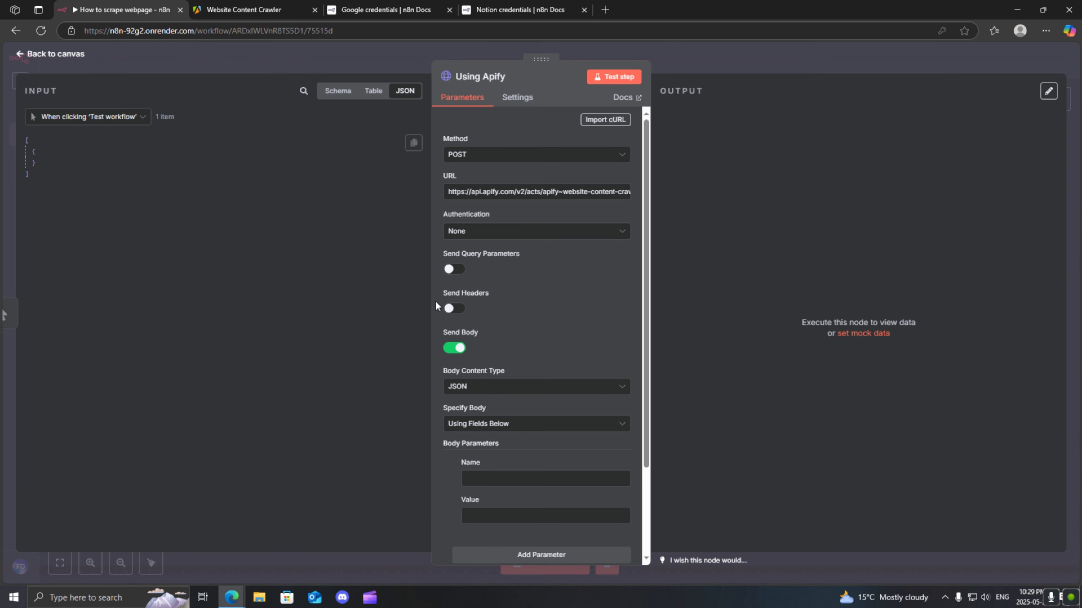
pyautogui.scroll(-3, 454, 316)
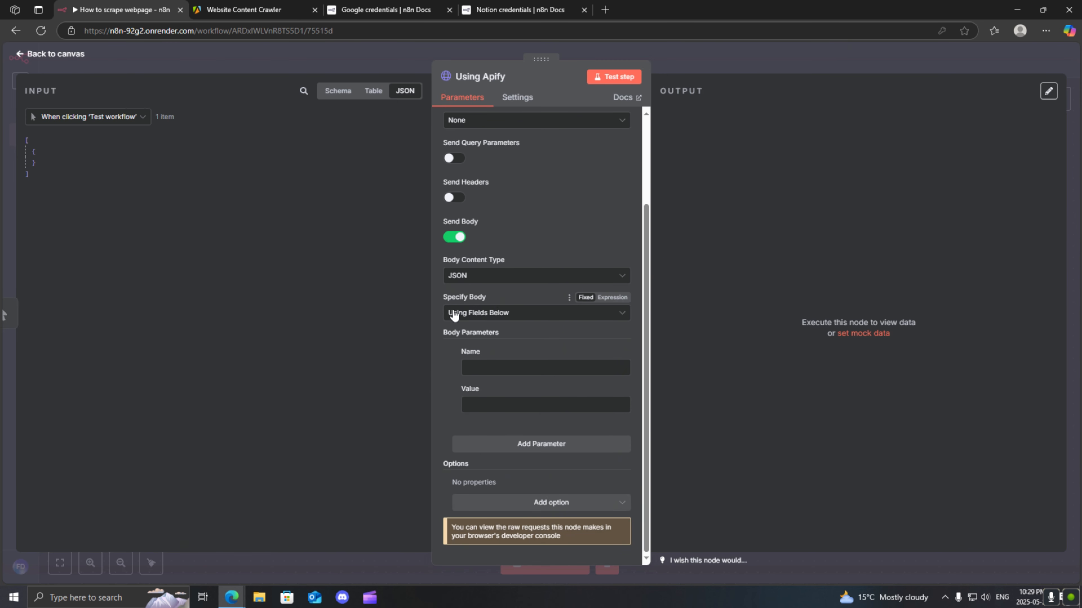
pyautogui.click(507, 315)
pyautogui.click(511, 363)
pyautogui.click(504, 455)
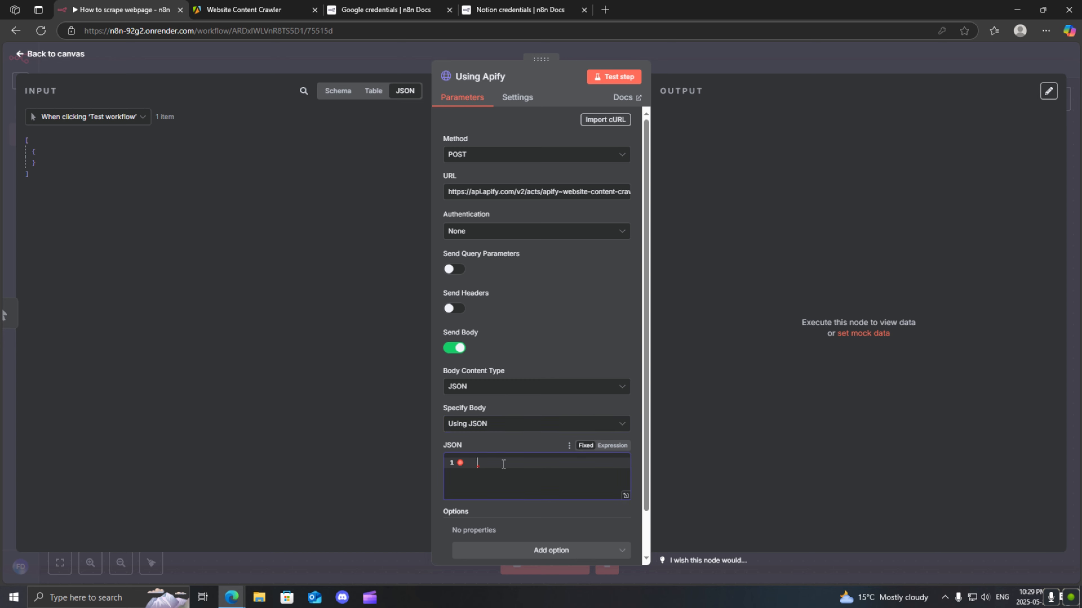
pyautogui.hotkey('ctrl', 'v')
pyautogui.scroll(-4, 548, 465)
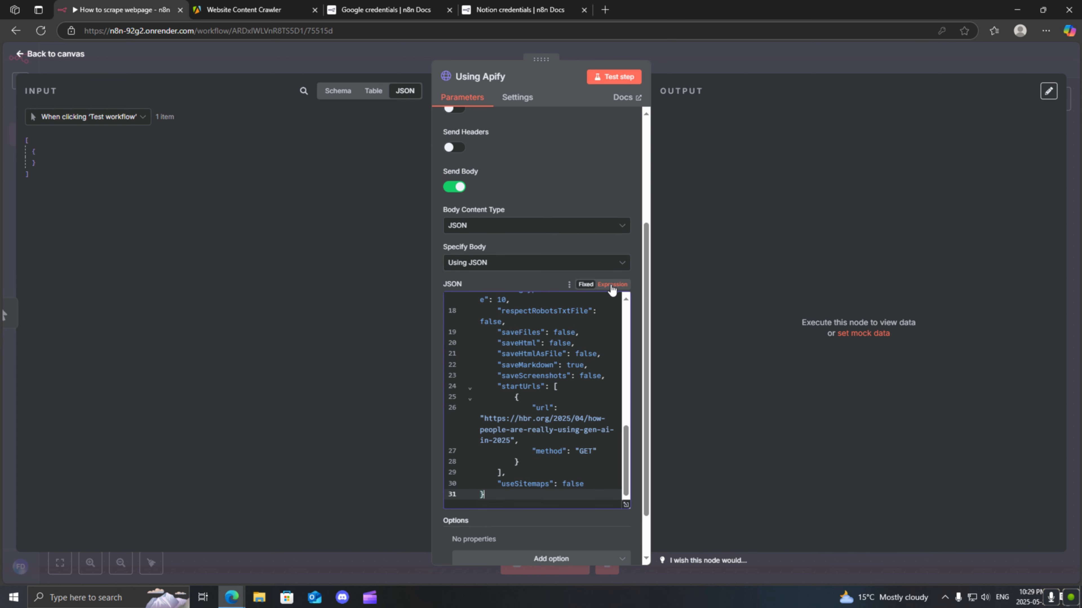
pyautogui.click(625, 505)
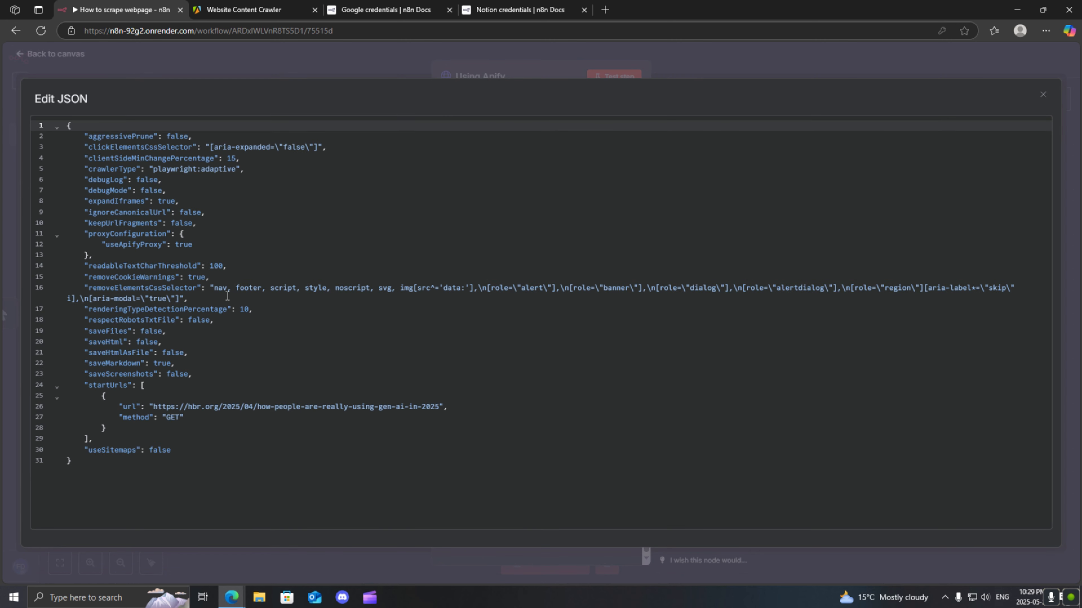
pyautogui.moveTo(156, 407); pyautogui.dragTo(440, 411)
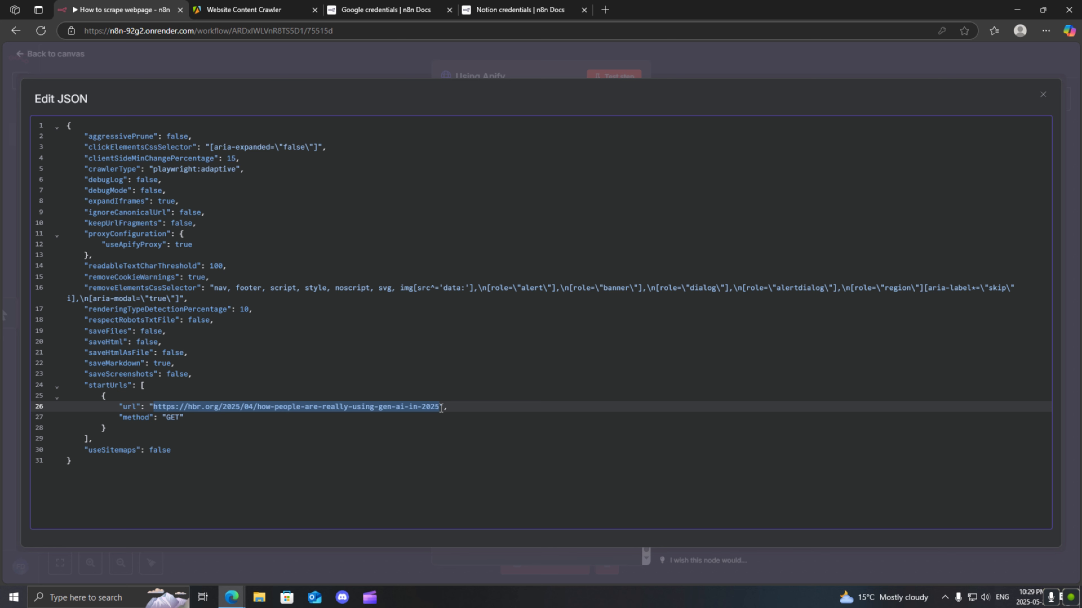
pyautogui.click(434, 406)
pyautogui.moveTo(190, 406); pyautogui.dragTo(436, 407)
pyautogui.press('BackSpace')
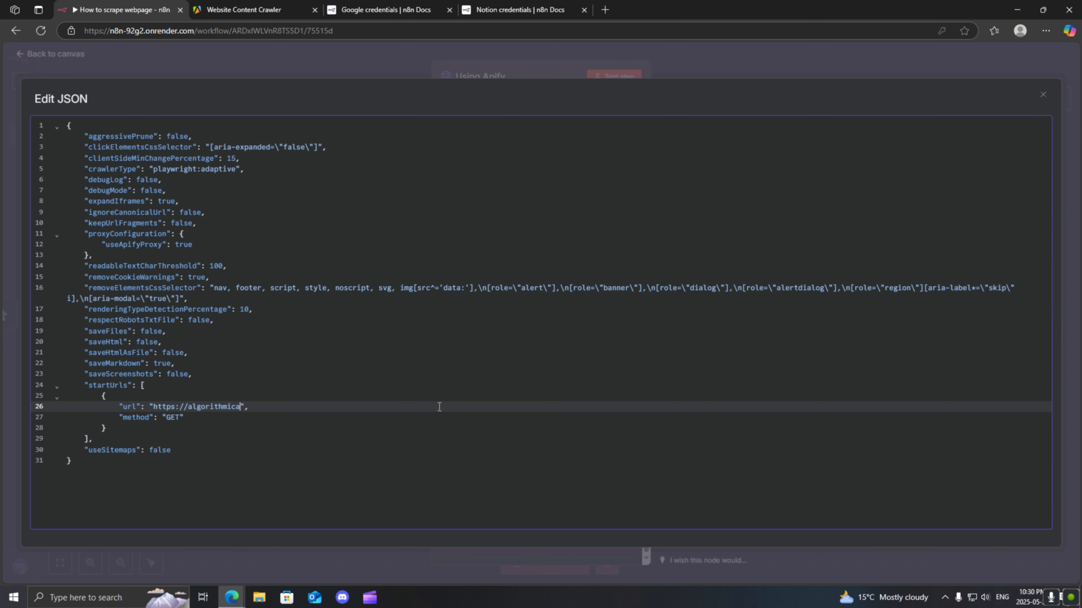
pyautogui.click(450, 61)
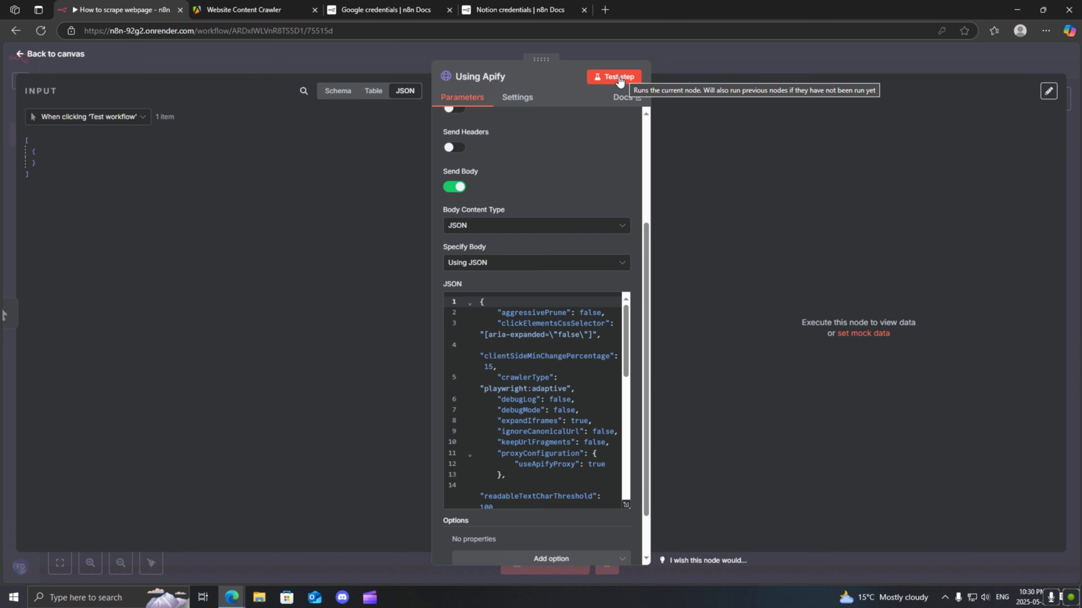
# Test the Using Apify node and check the crawler's list of runs in the Apify console.
pyautogui.click(618, 79)
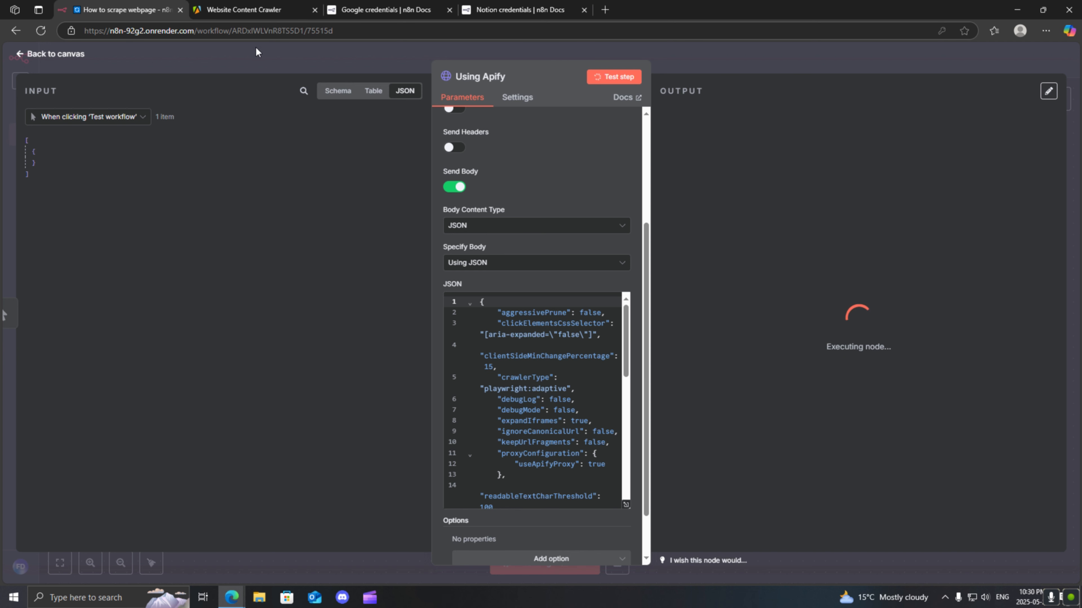
pyautogui.click(247, 9)
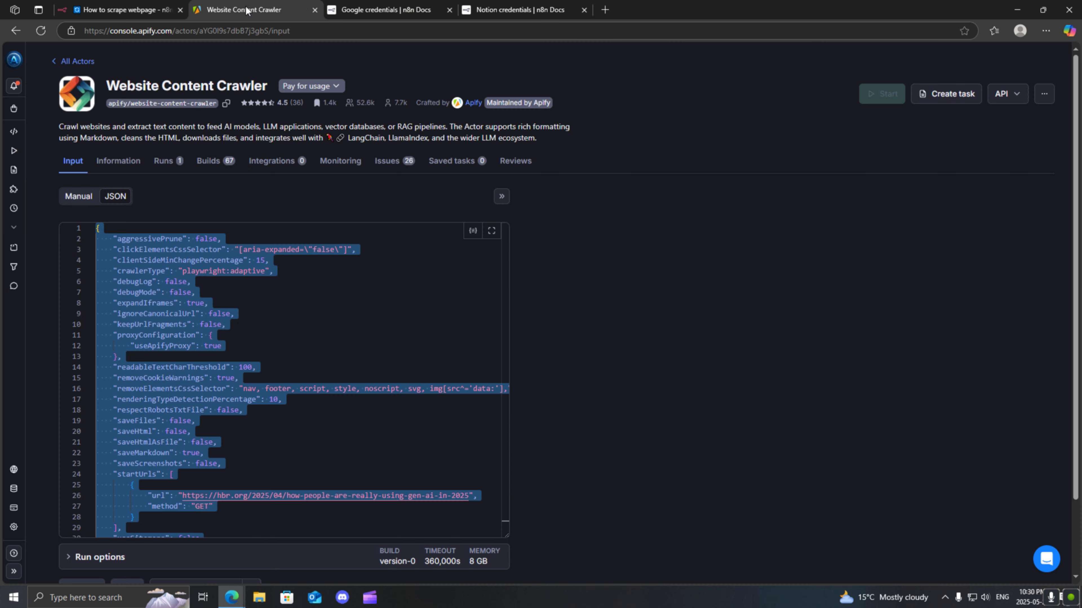
pyautogui.click(163, 161)
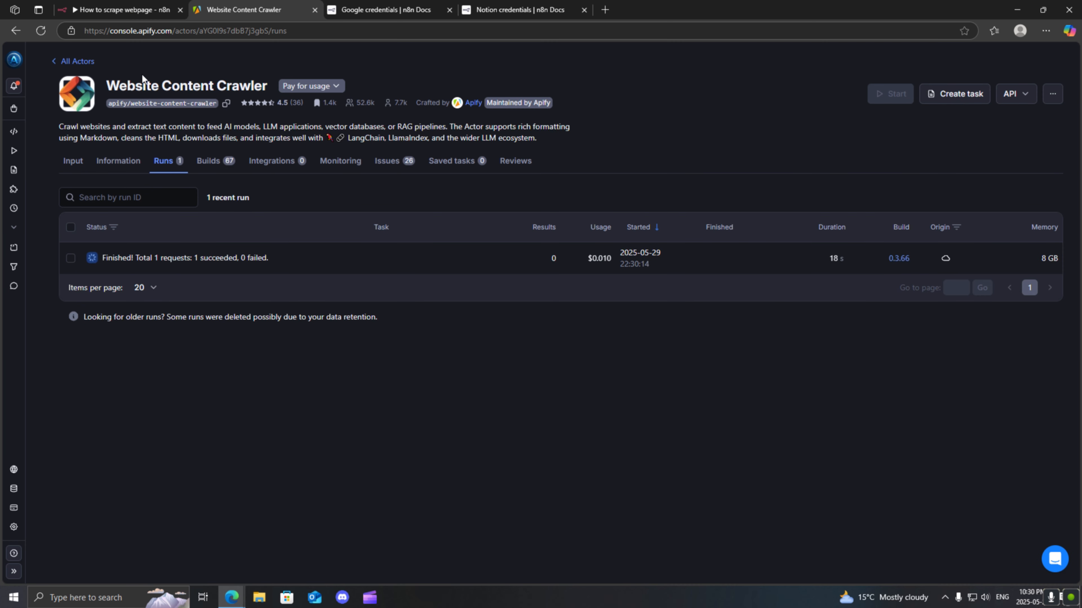
# Return to n8n, review the crawl metadata in the Using Apify node's JSON output and go back to the canvas.
pyautogui.click(147, 9)
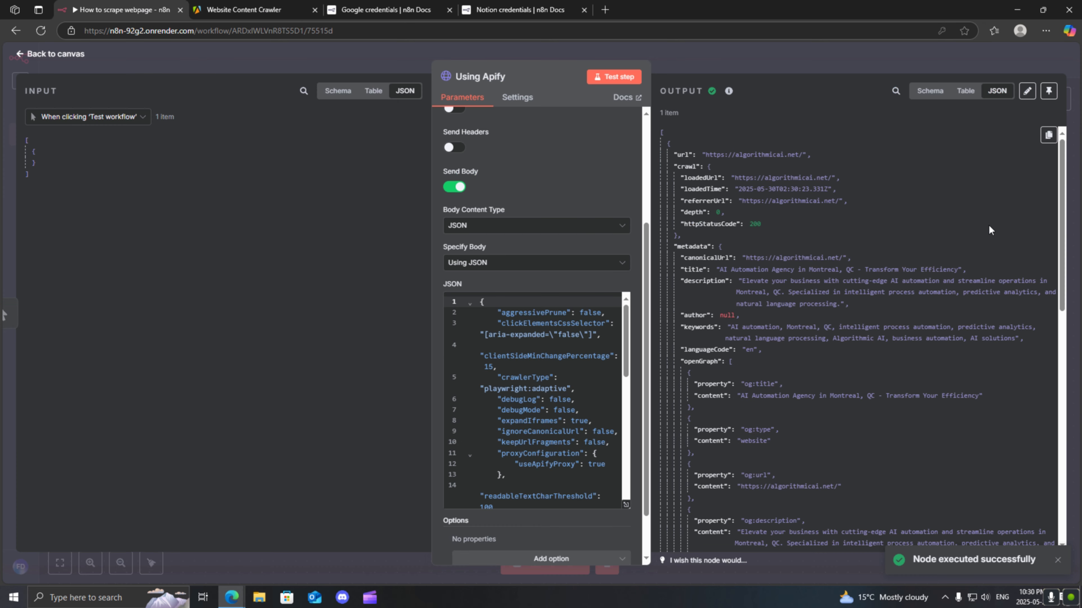
pyautogui.scroll(-3, 988, 230)
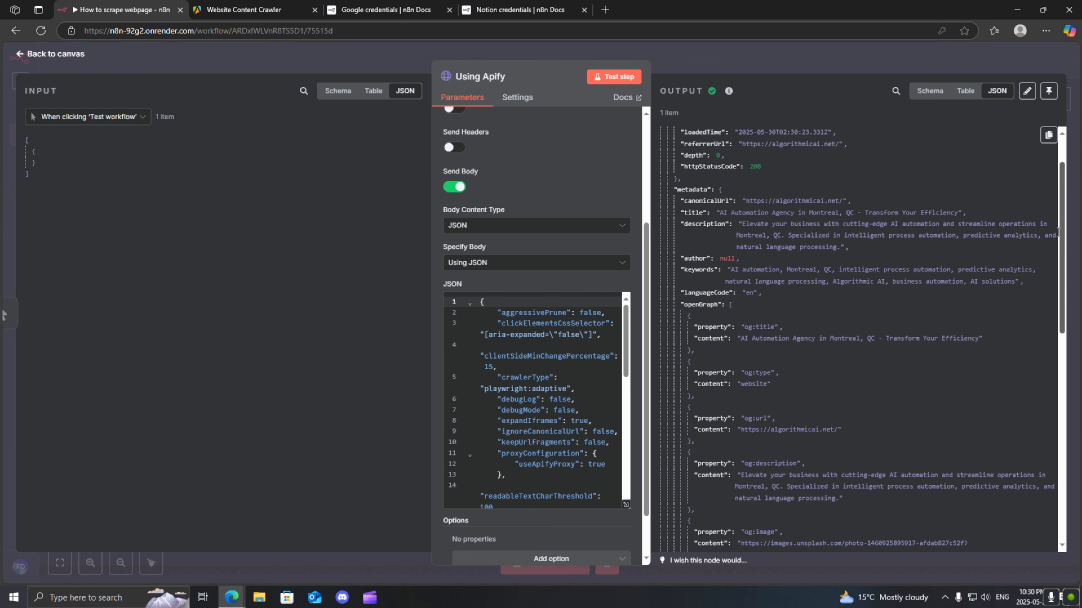
pyautogui.moveTo(1062, 224); pyautogui.dragTo(1079, 248)
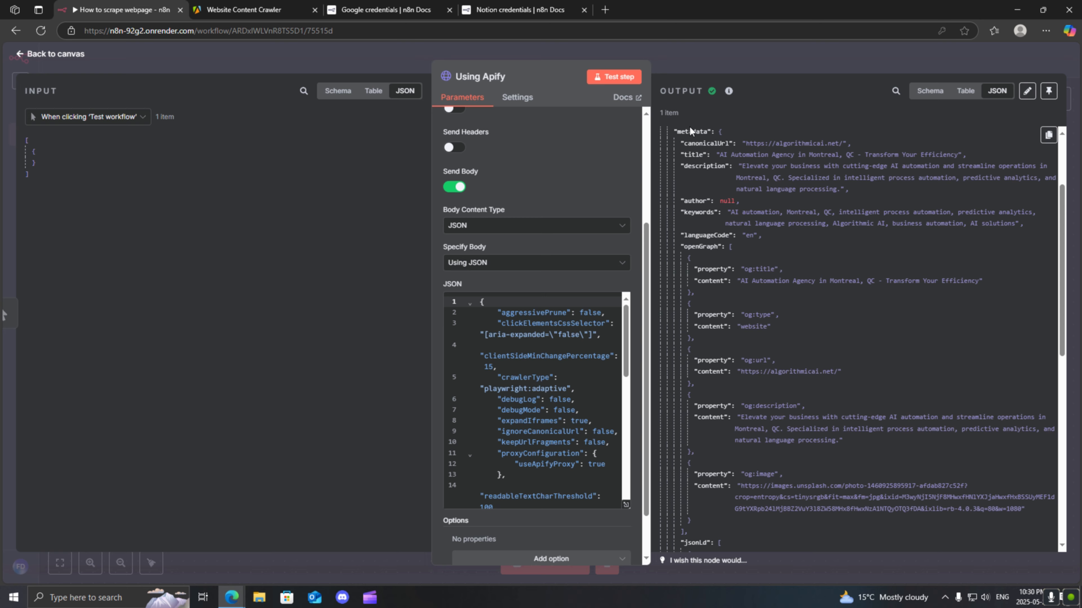
pyautogui.click(689, 65)
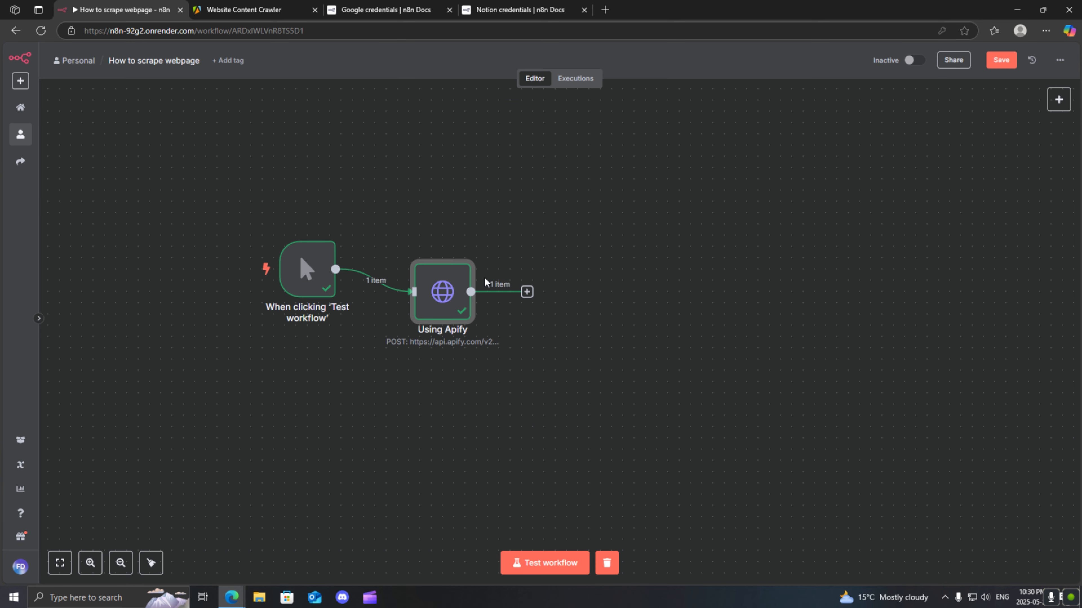
pyautogui.moveTo(470, 281)
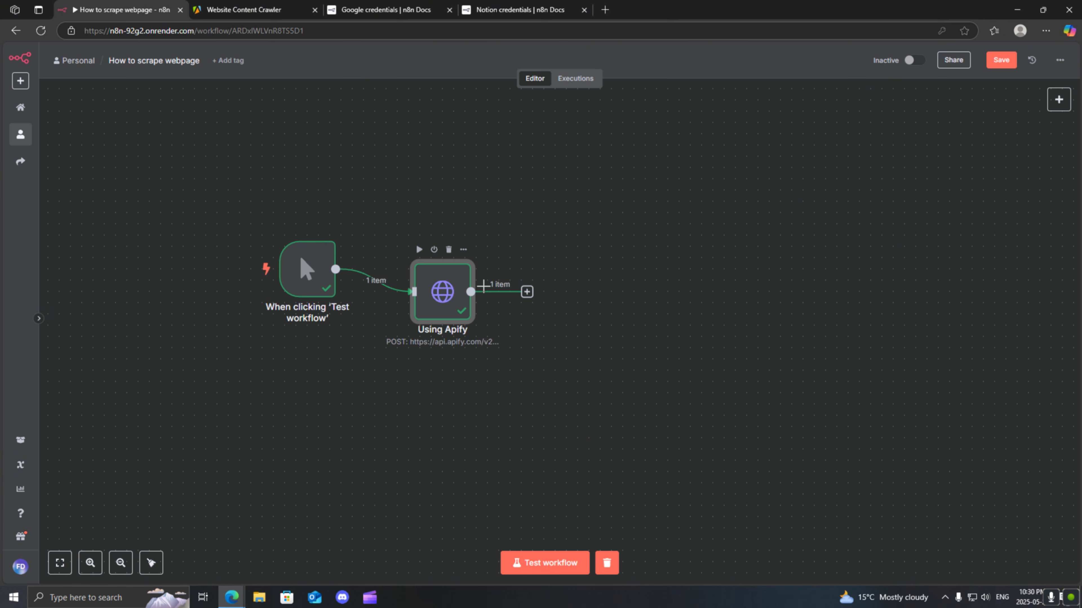